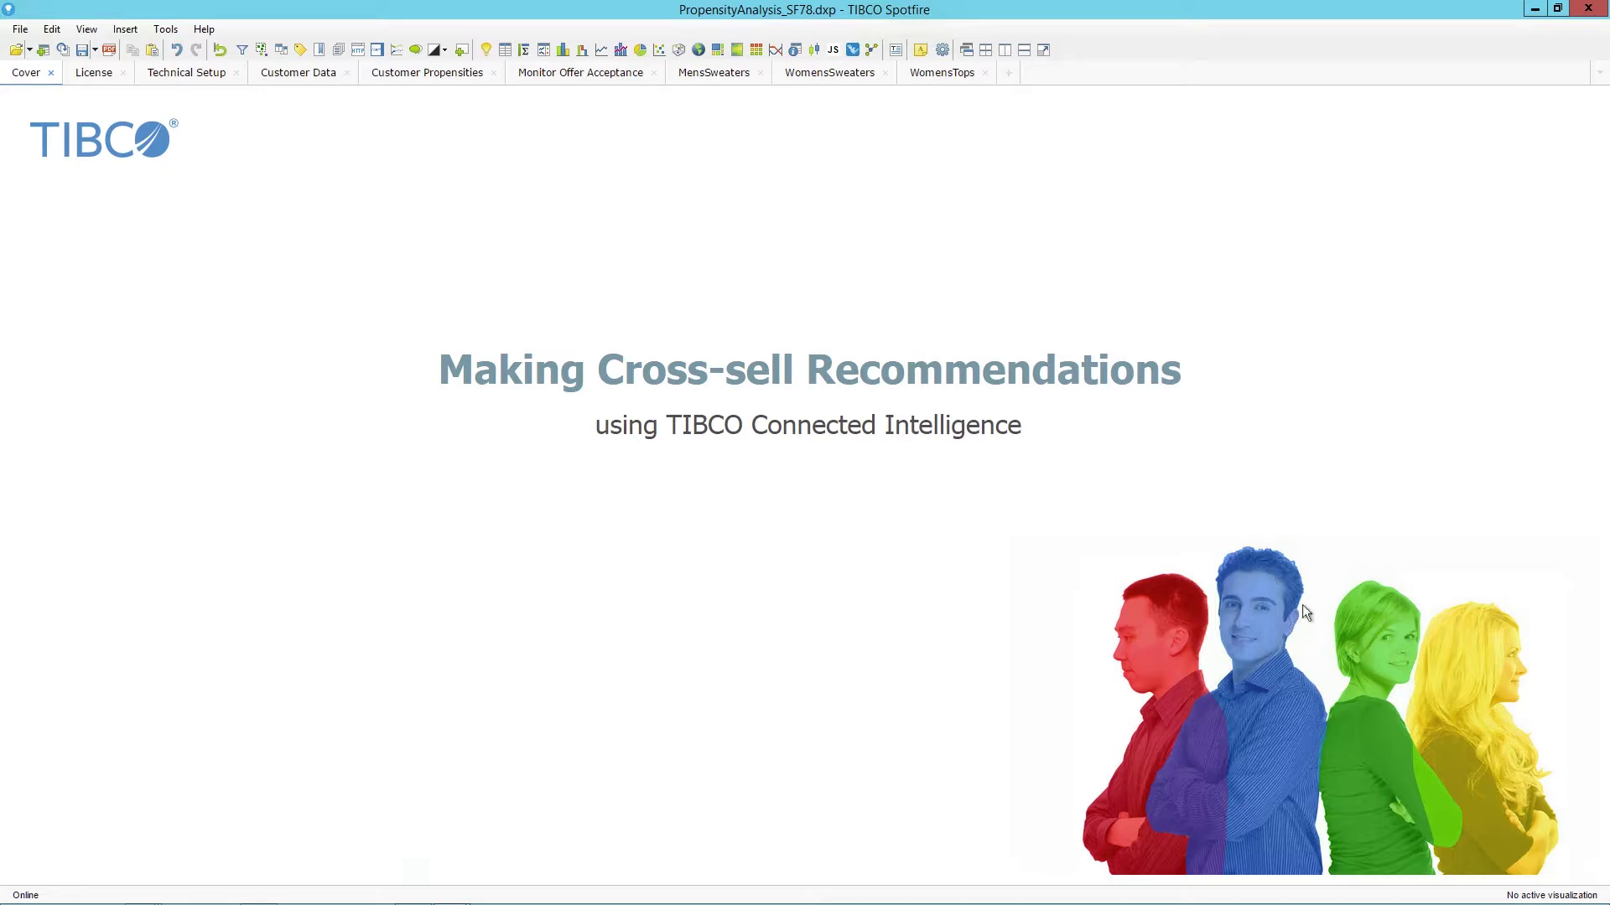
# - Move from the Customer Data page to the Customer Propensities page
pyautogui.click(314, 77)
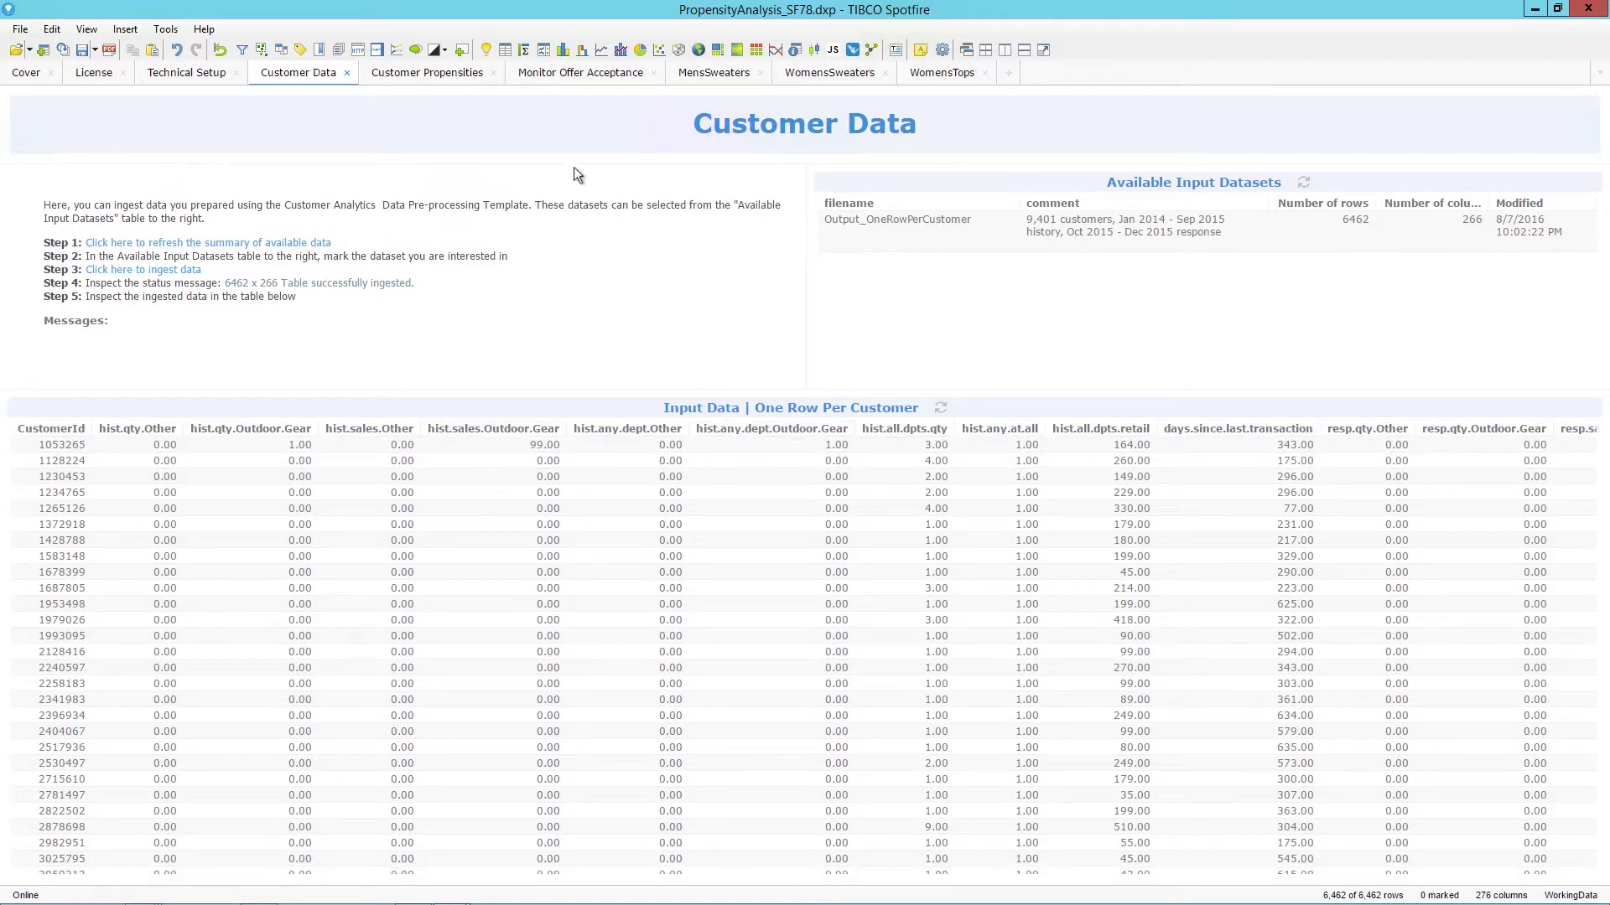
pyautogui.click(453, 77)
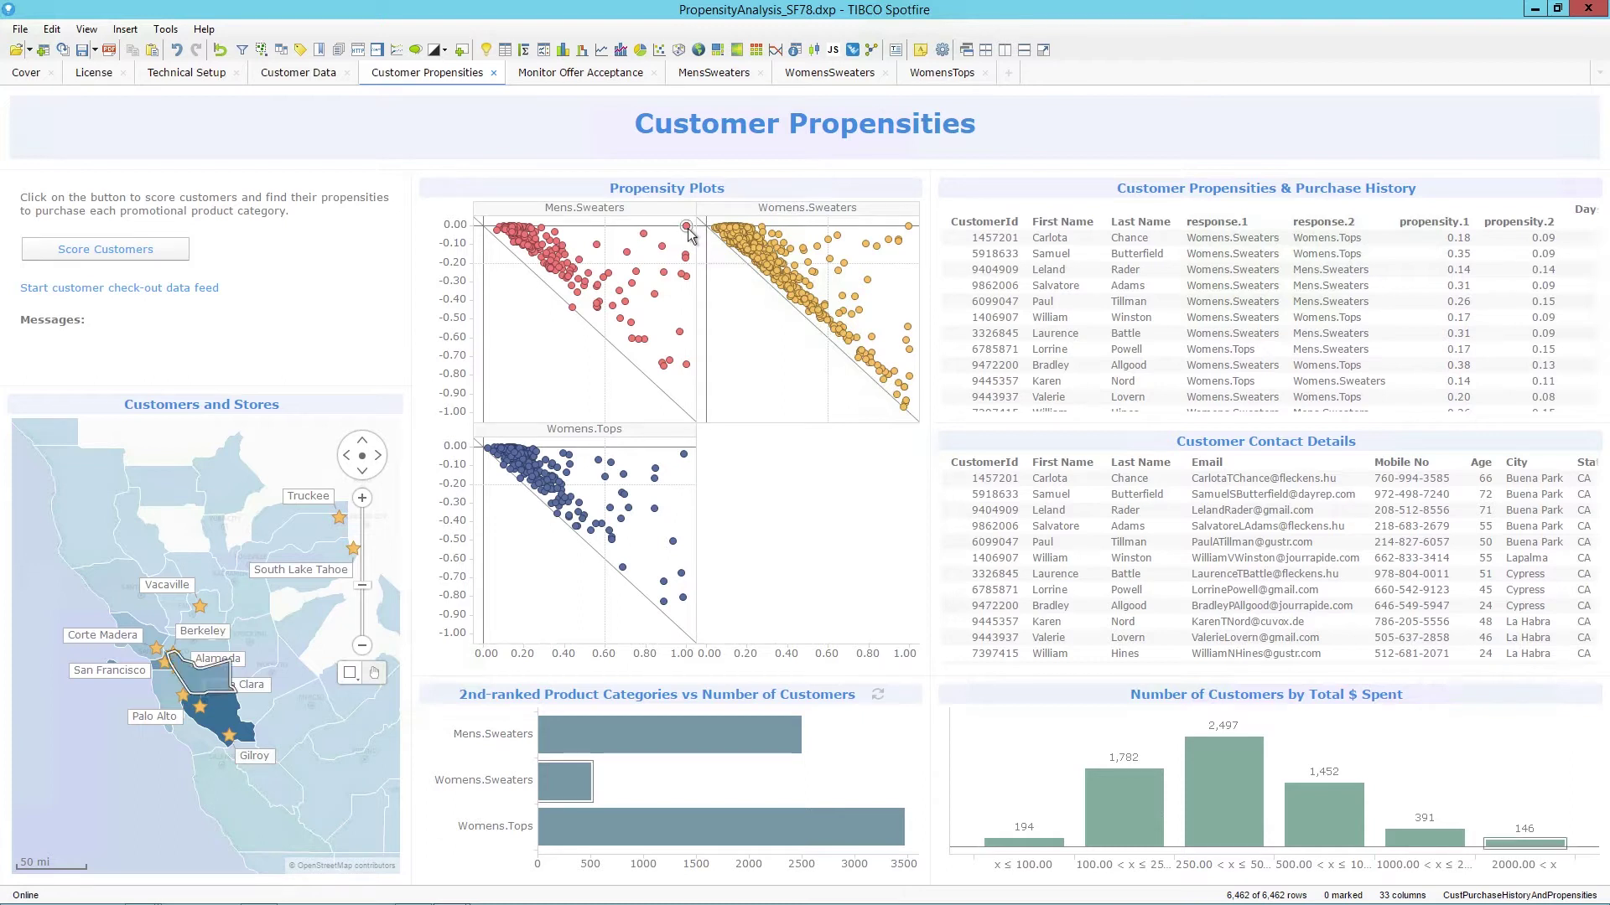
pyautogui.moveTo(691, 231)
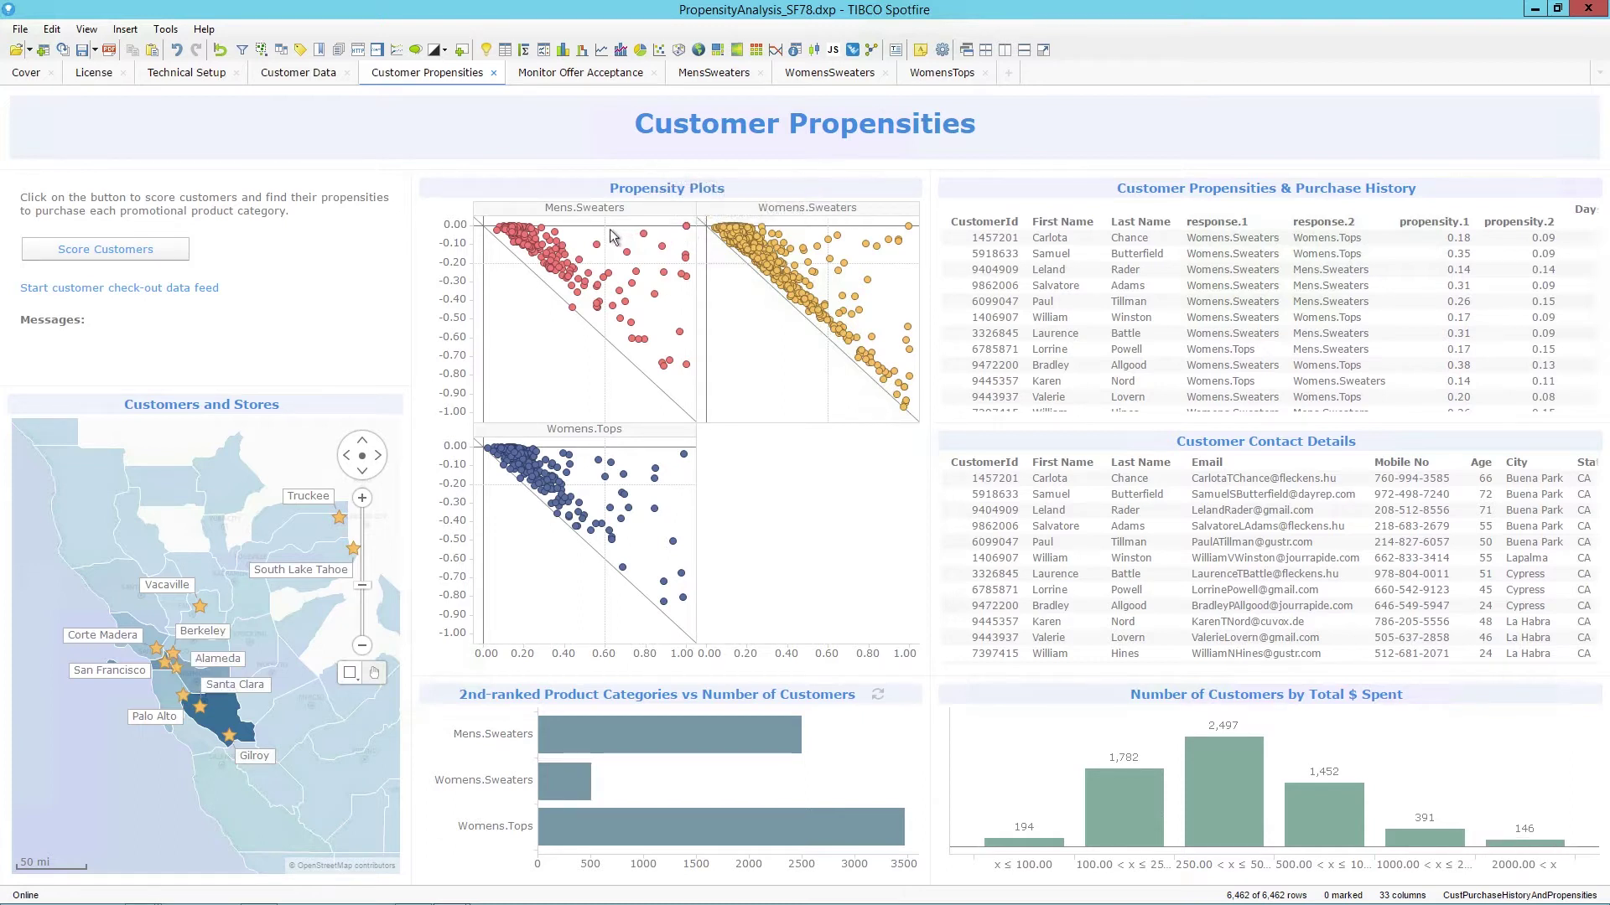
pyautogui.moveTo(605, 226); pyautogui.dragTo(700, 430)
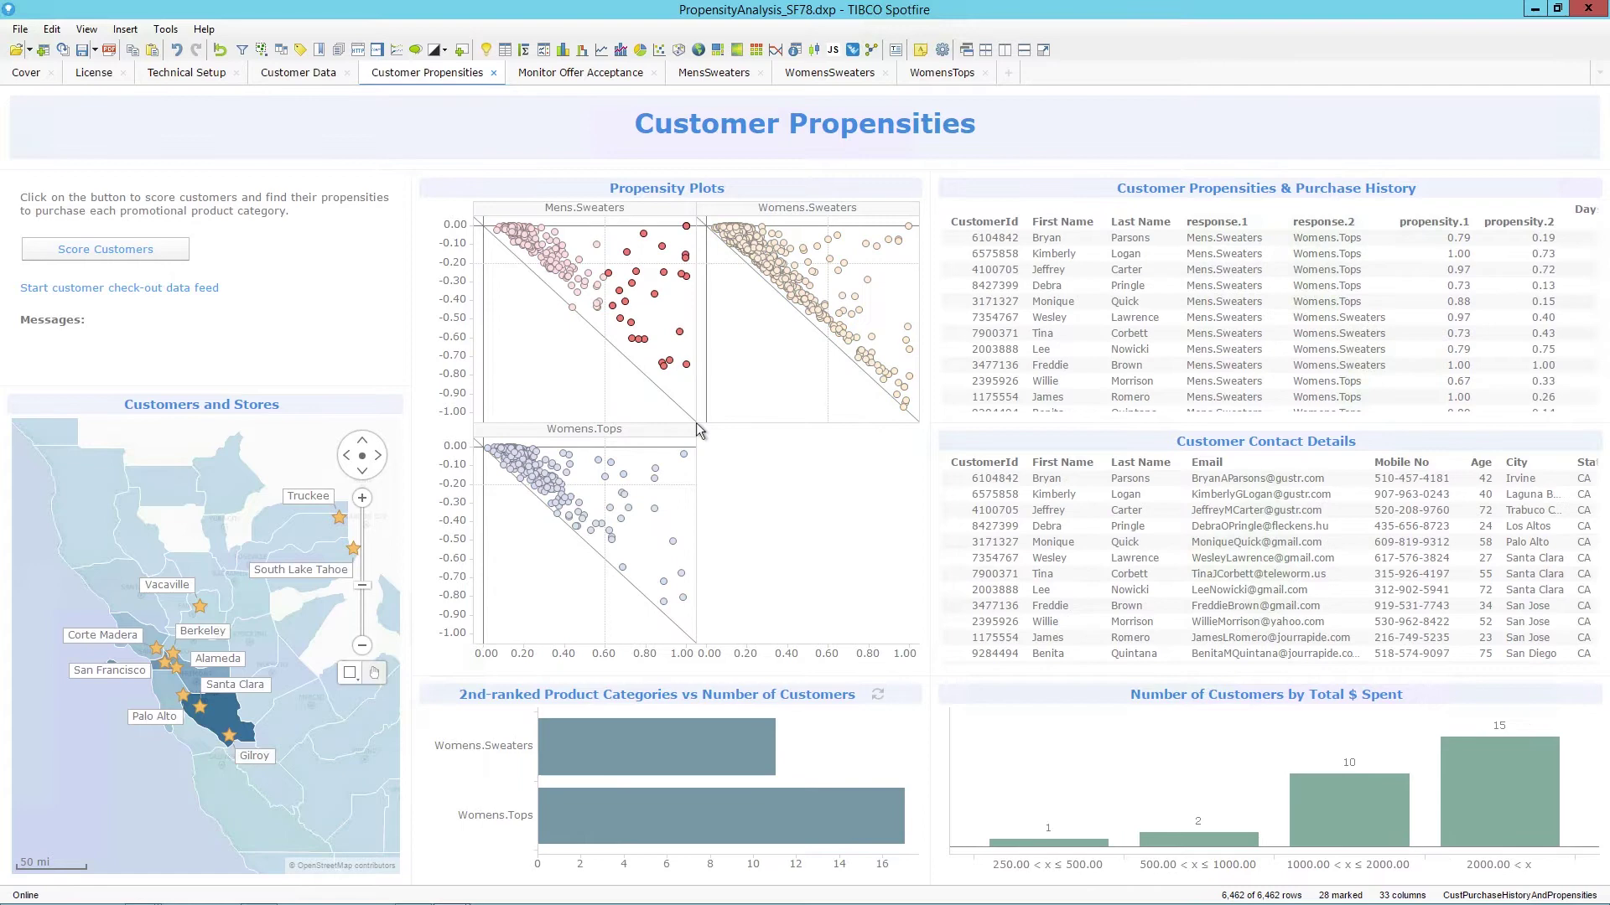
pyautogui.click(632, 413)
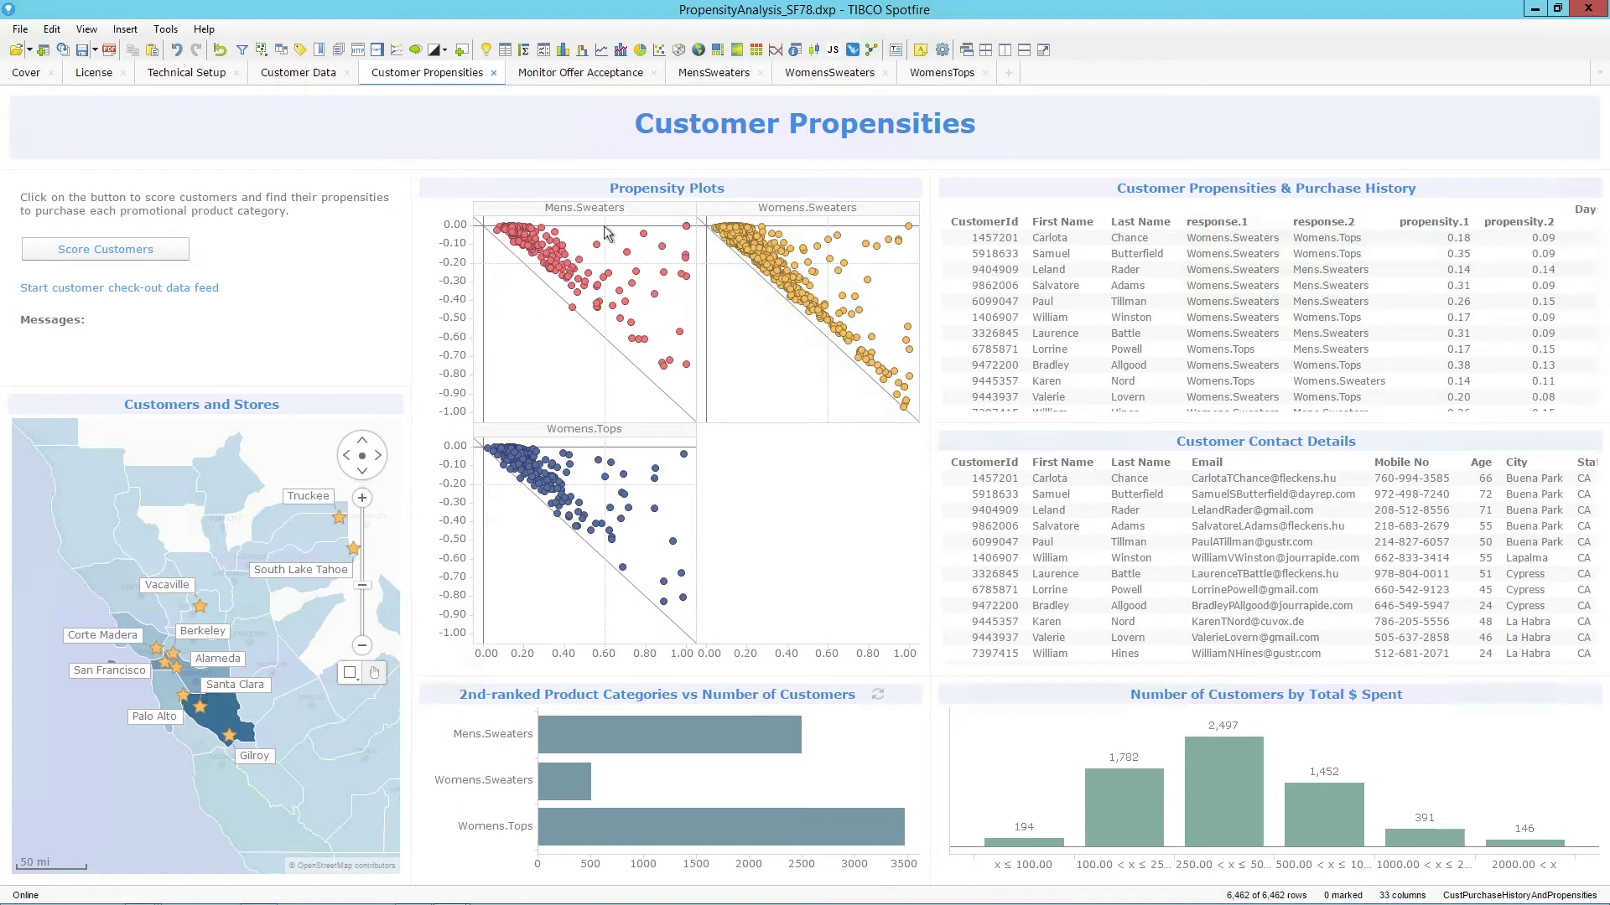
pyautogui.moveTo(608, 232)
pyautogui.moveTo(606, 224); pyautogui.dragTo(697, 269)
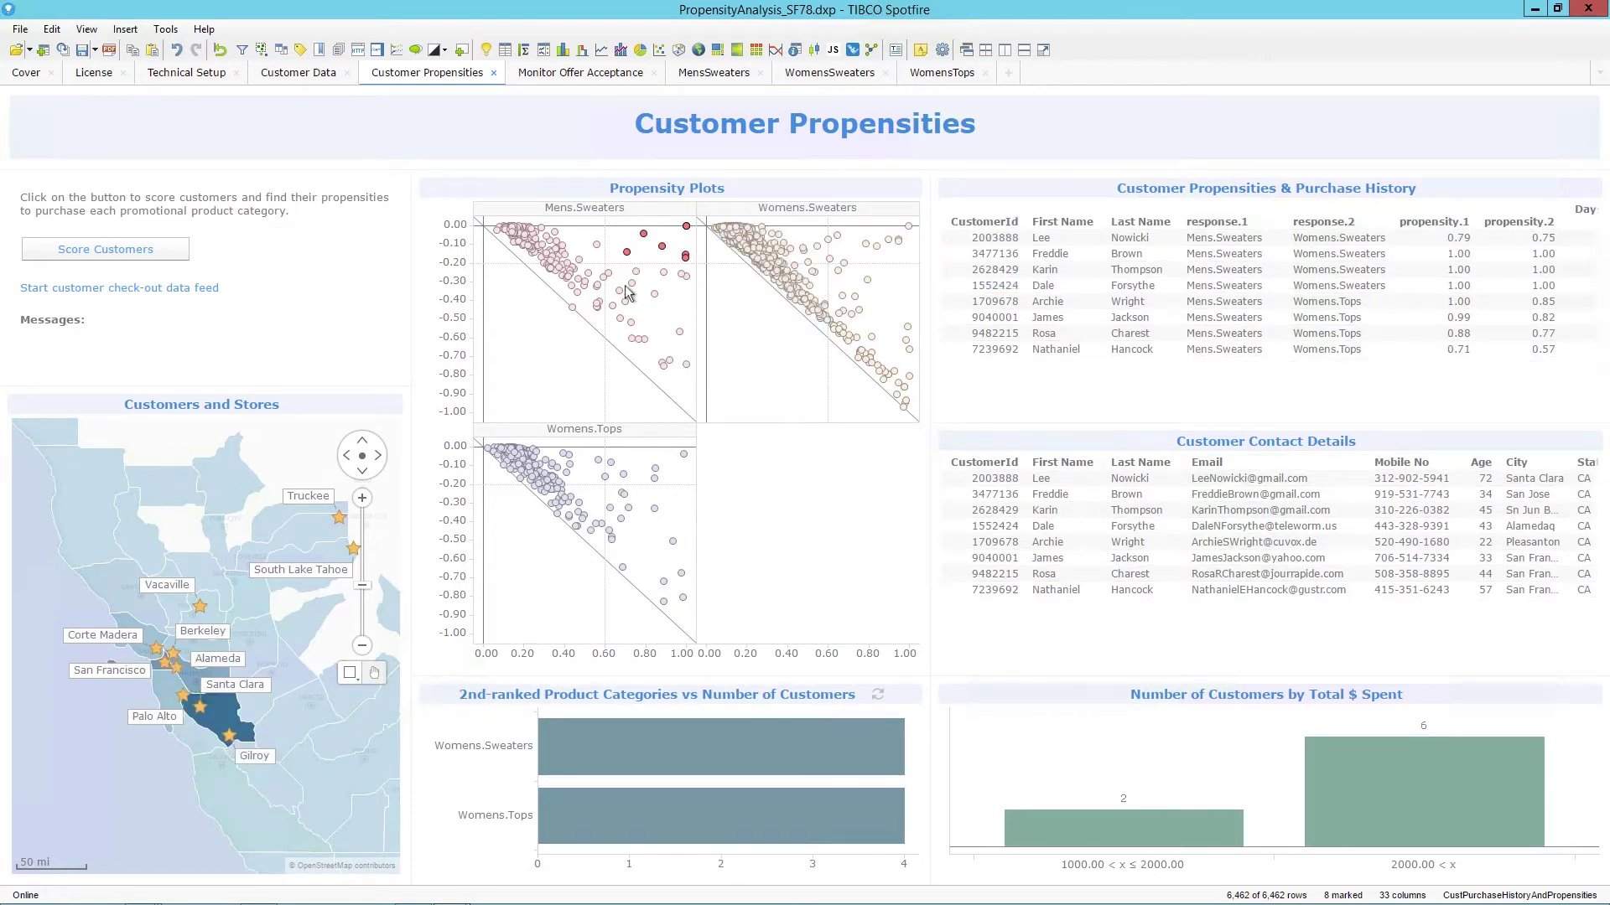
pyautogui.moveTo(605, 263); pyautogui.dragTo(696, 428)
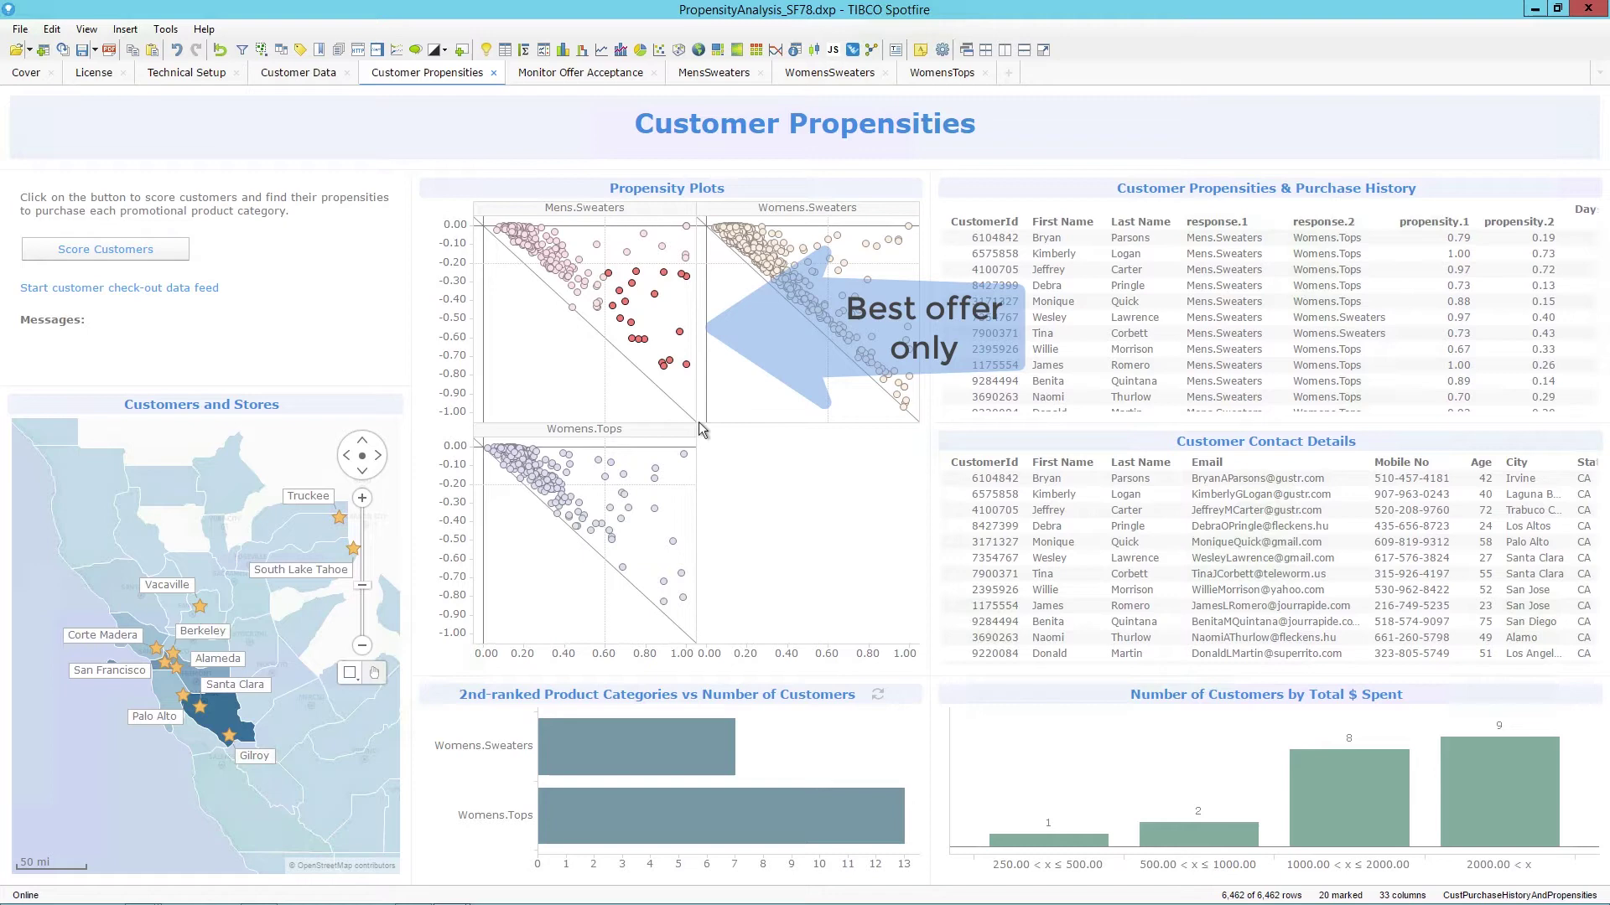
pyautogui.click(773, 474)
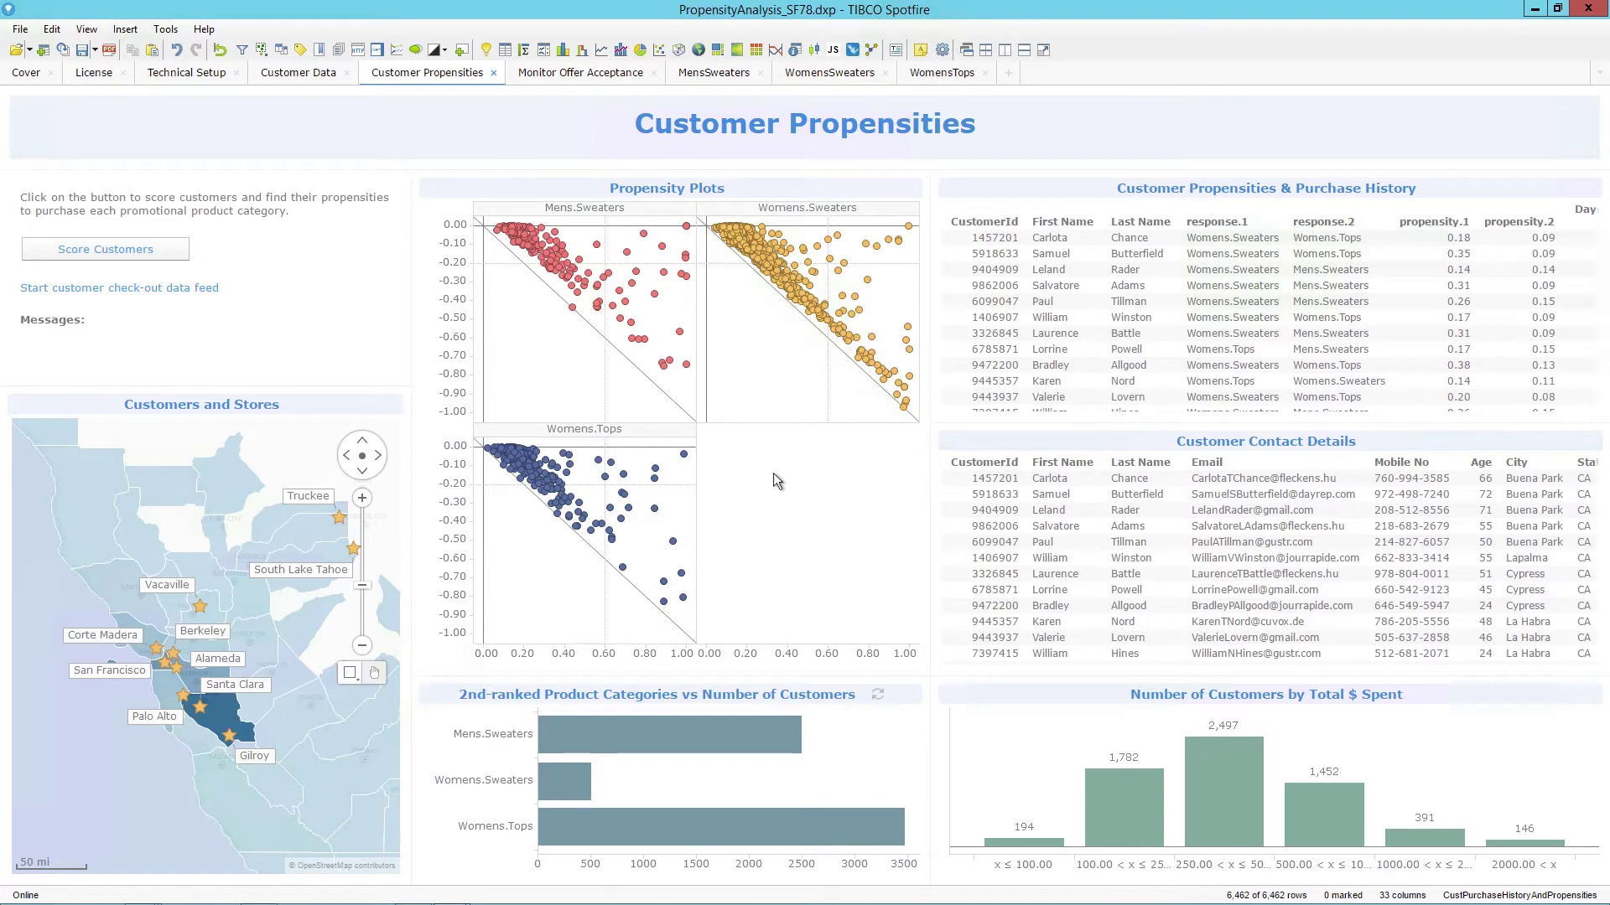
# - Start a classification model named MensRunningClothes on WorkingData, predicting resp.any.dept.Mens.Running.Clothes at level 1
pyautogui.click(171, 30)
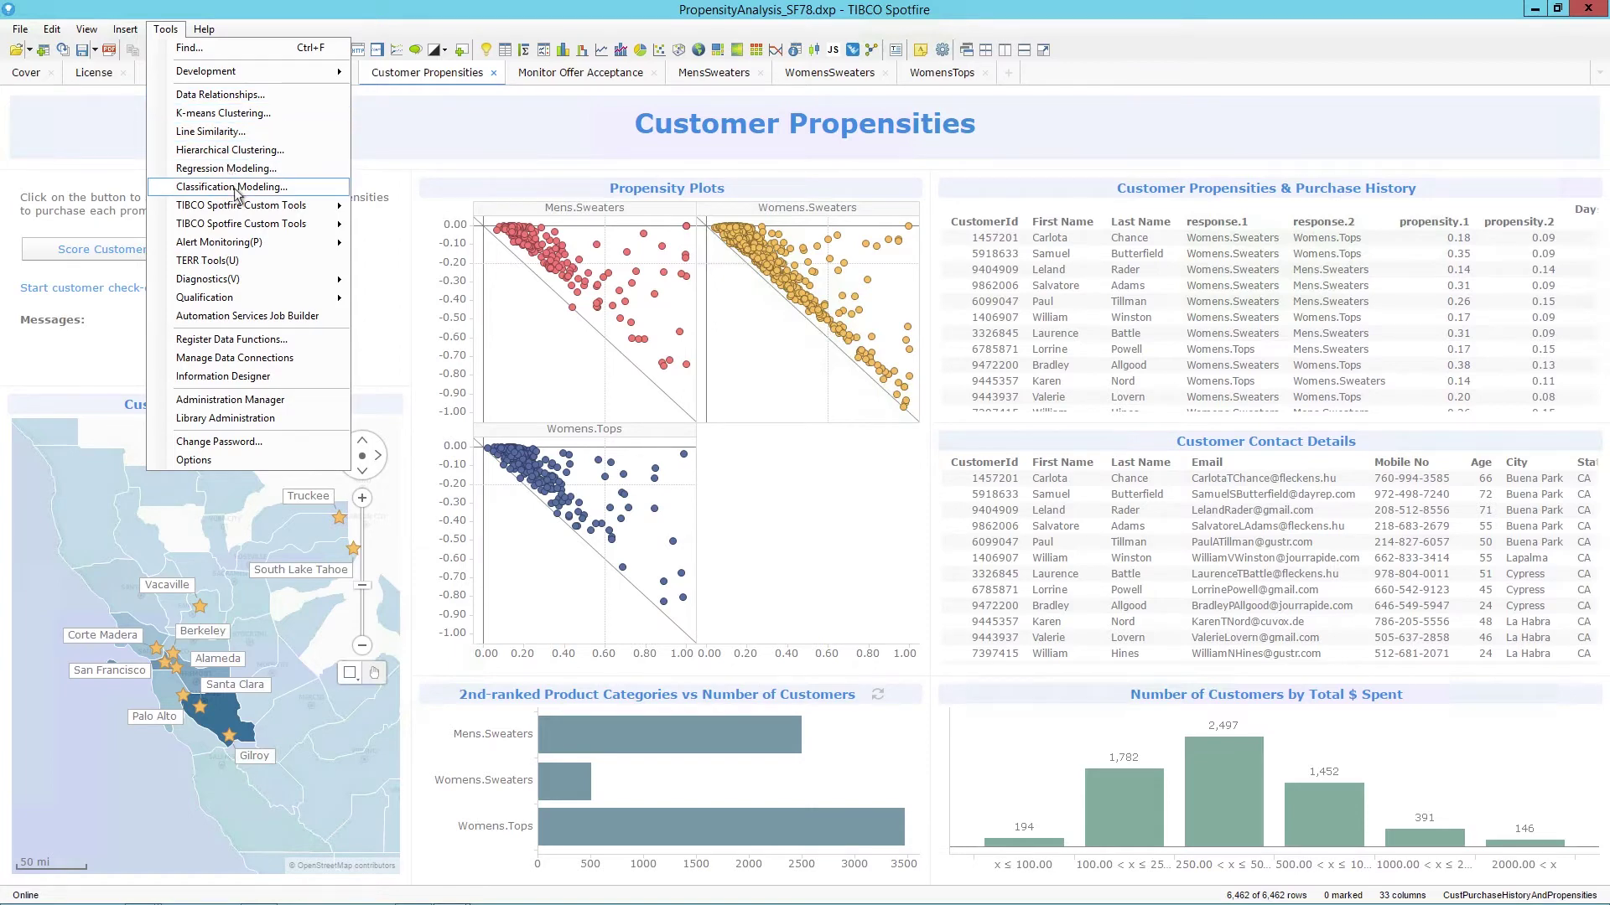
pyautogui.click(234, 188)
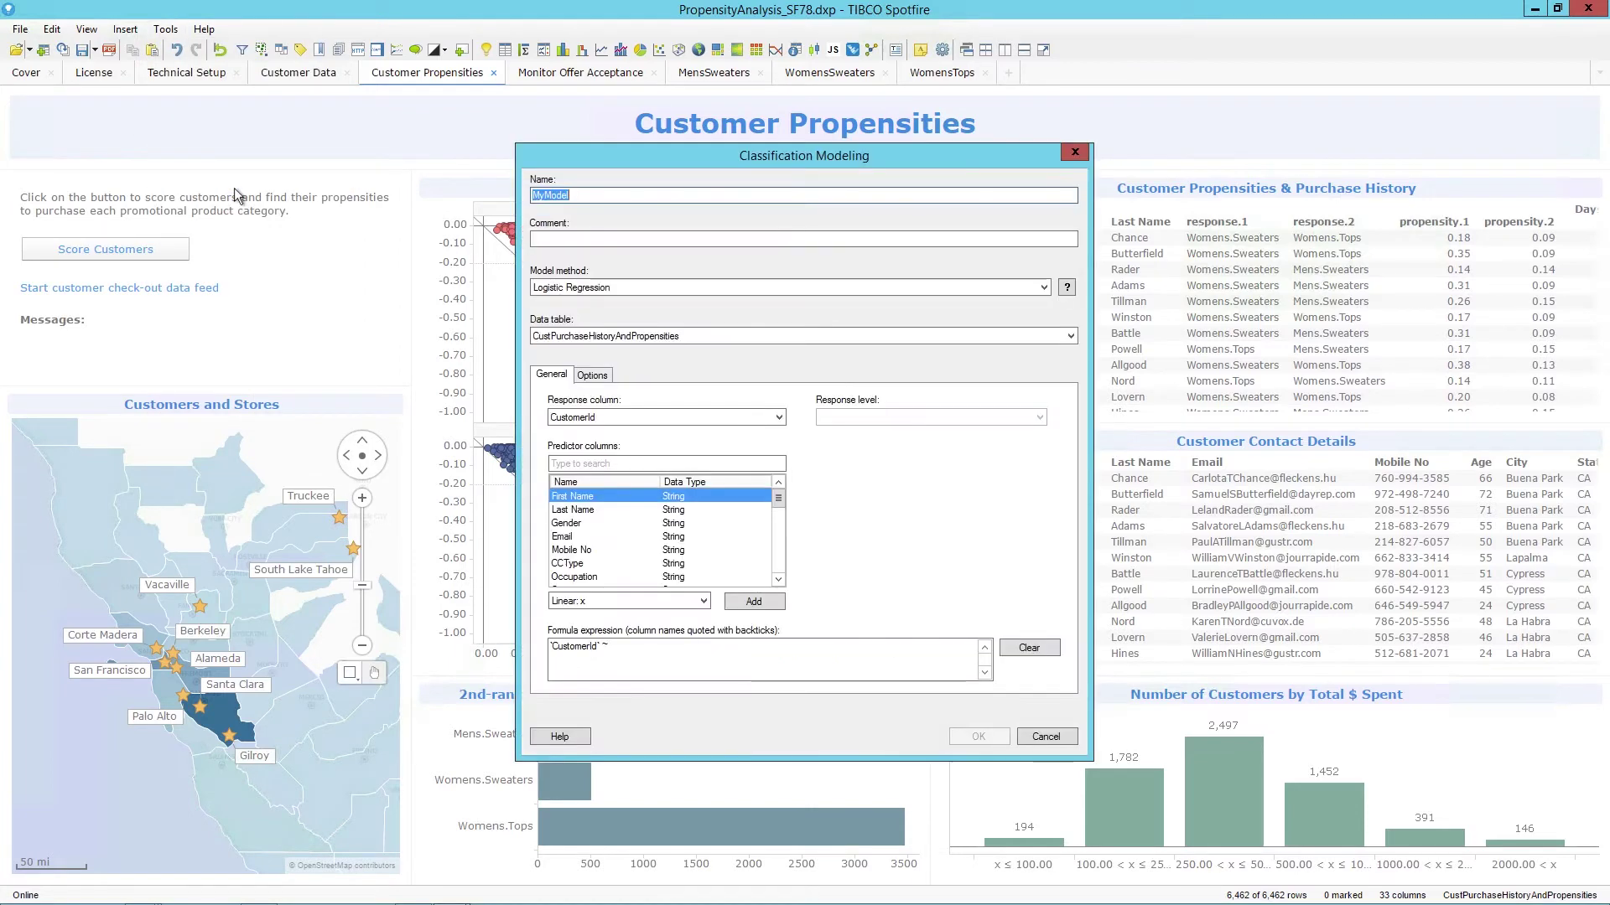
pyautogui.write('Mens')
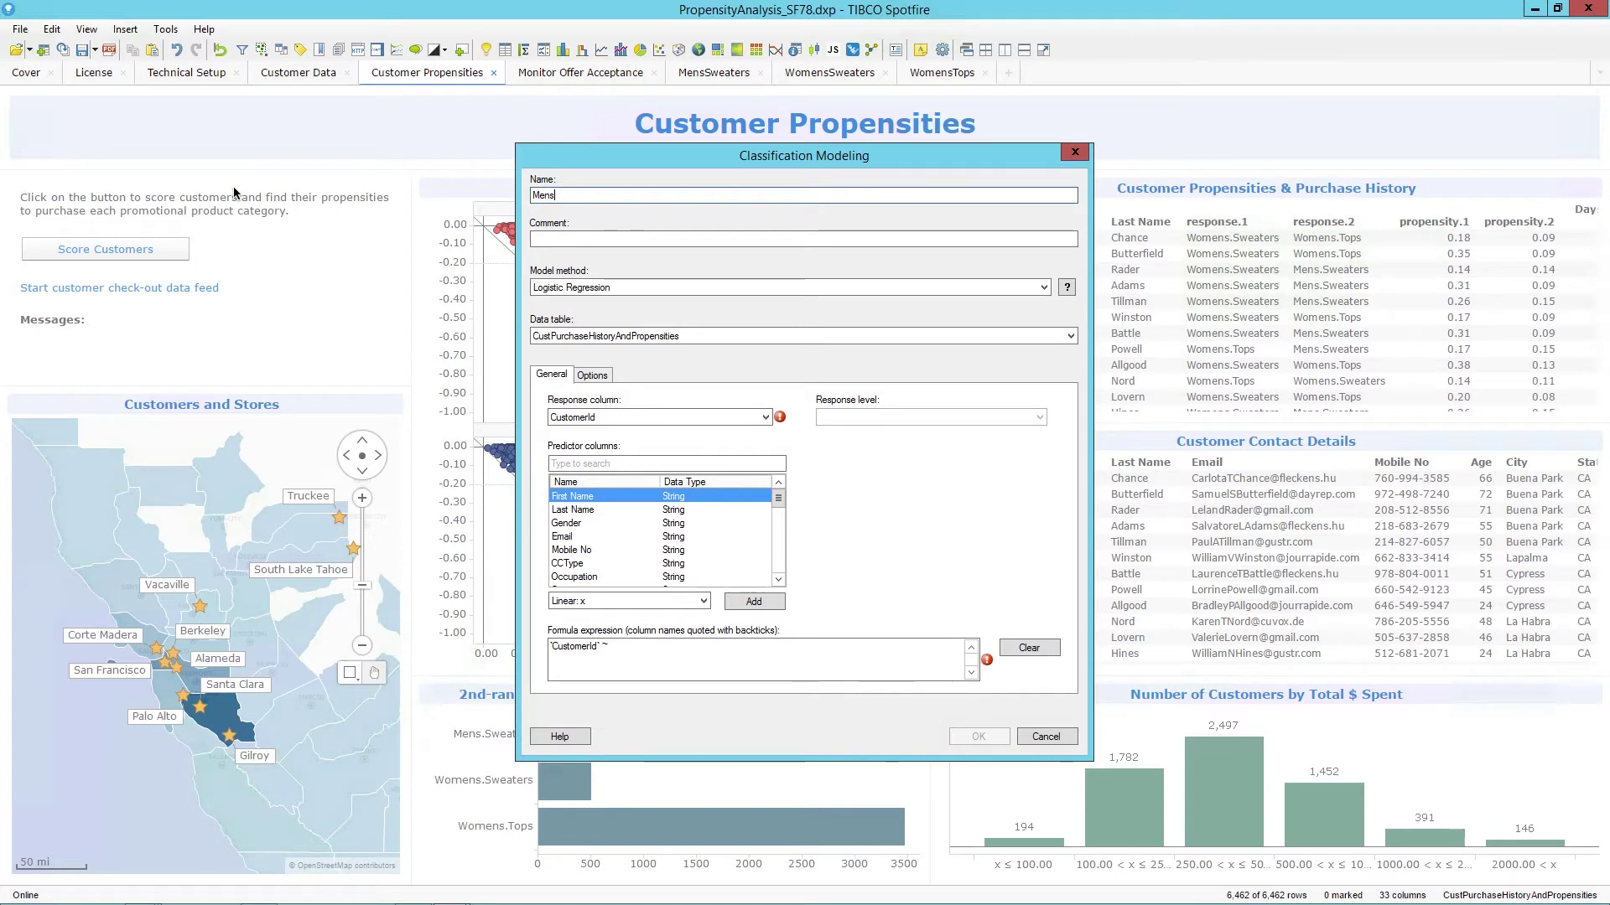
pyautogui.write('RunningClothes')
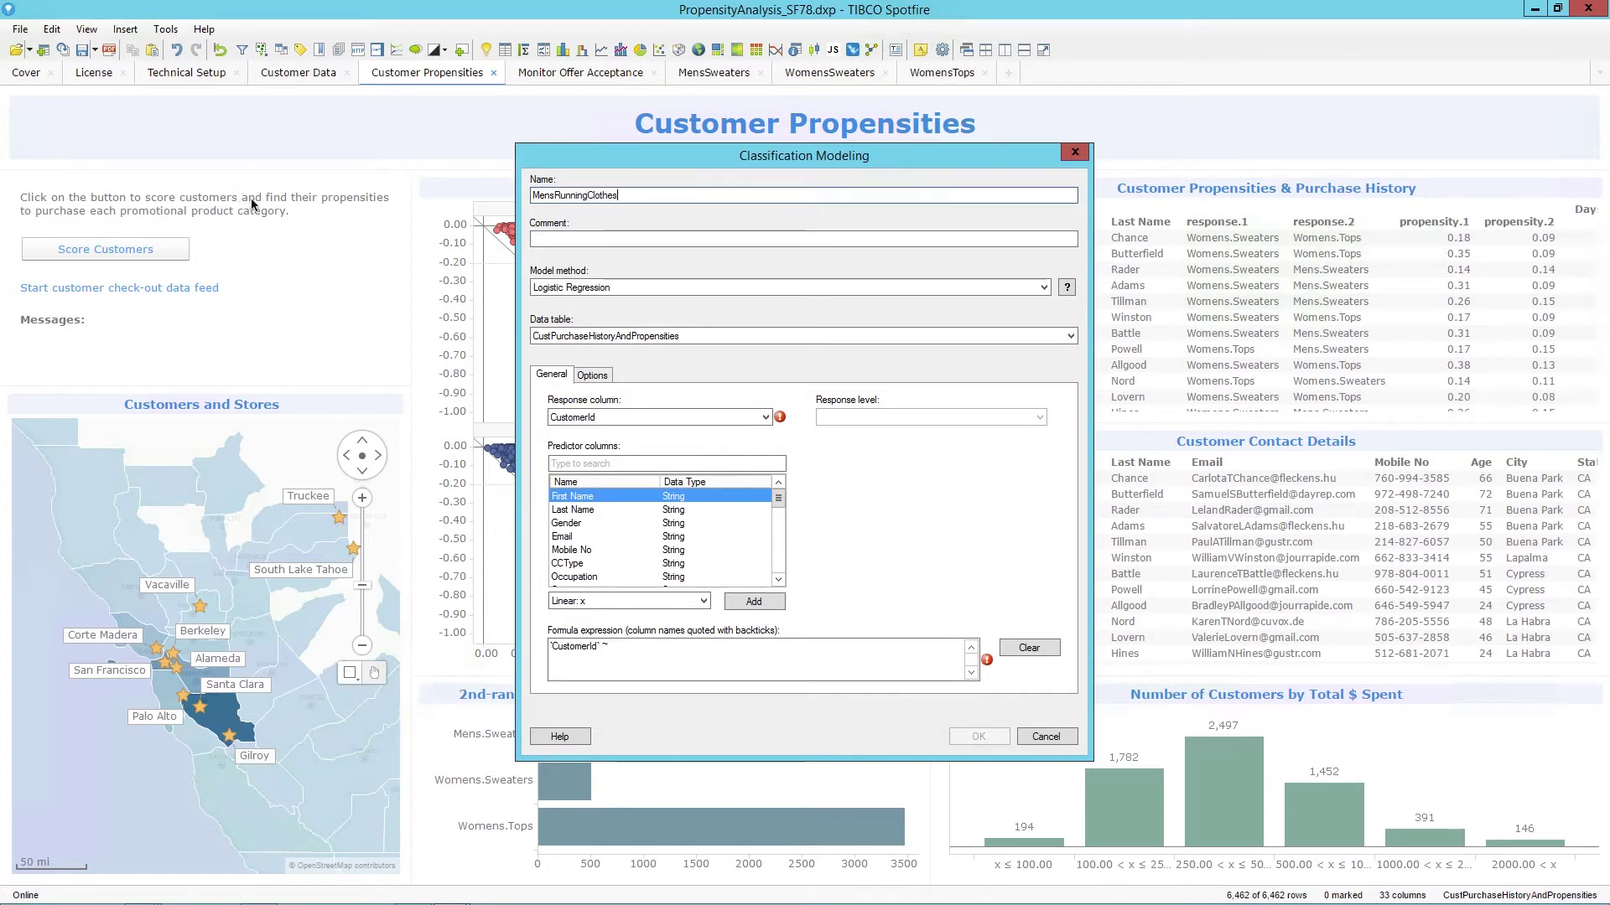
pyautogui.click(630, 339)
pyautogui.click(611, 359)
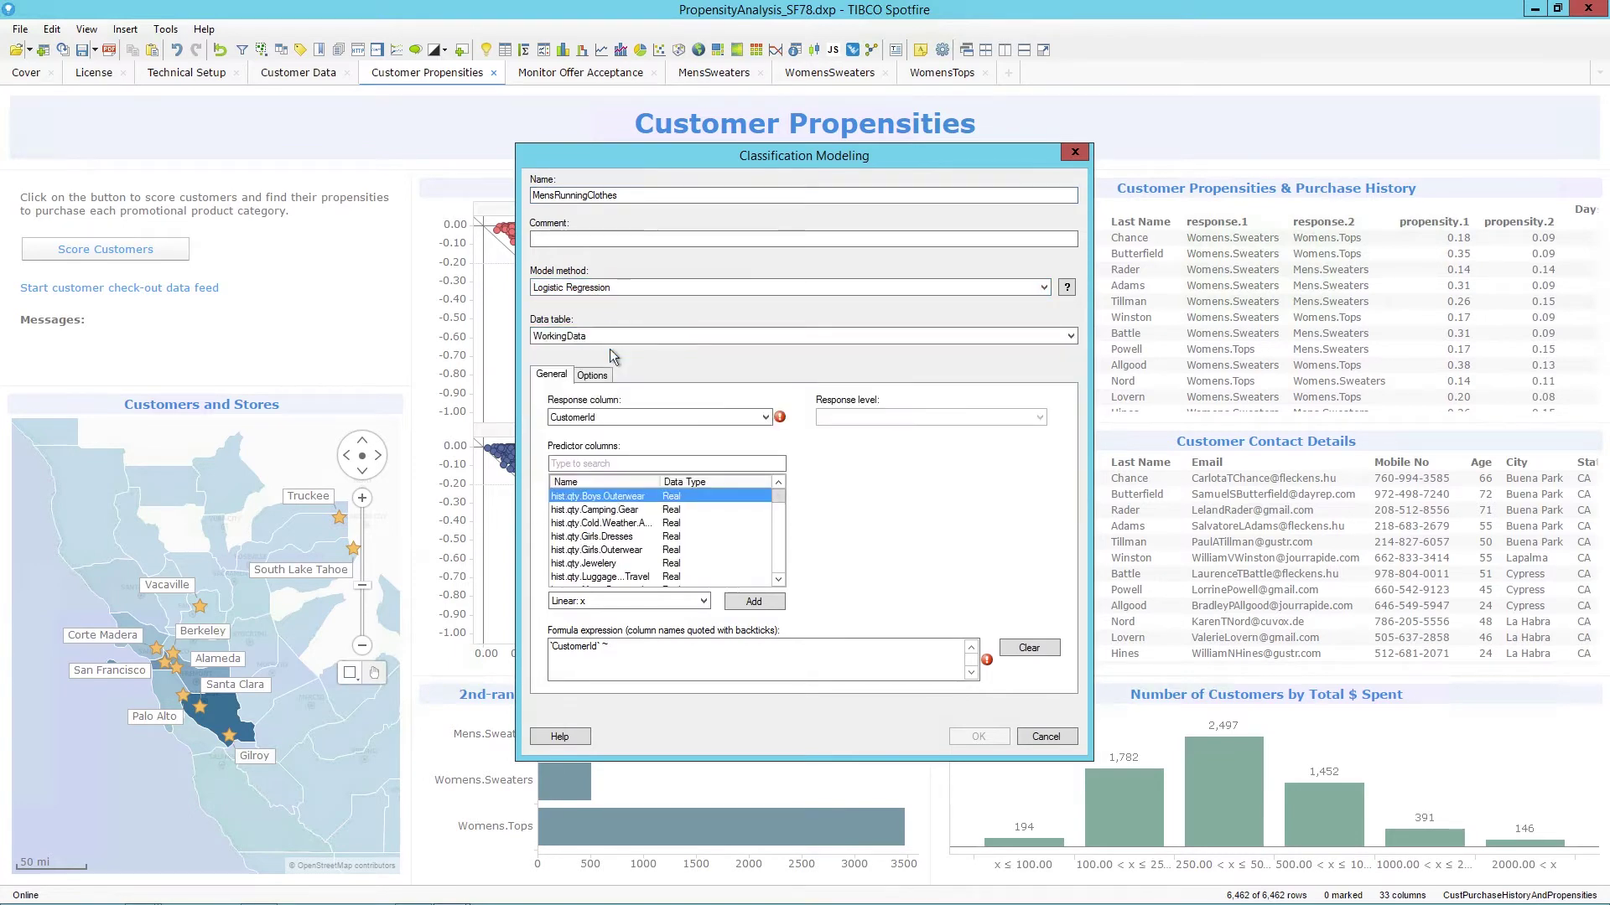
pyautogui.click(616, 419)
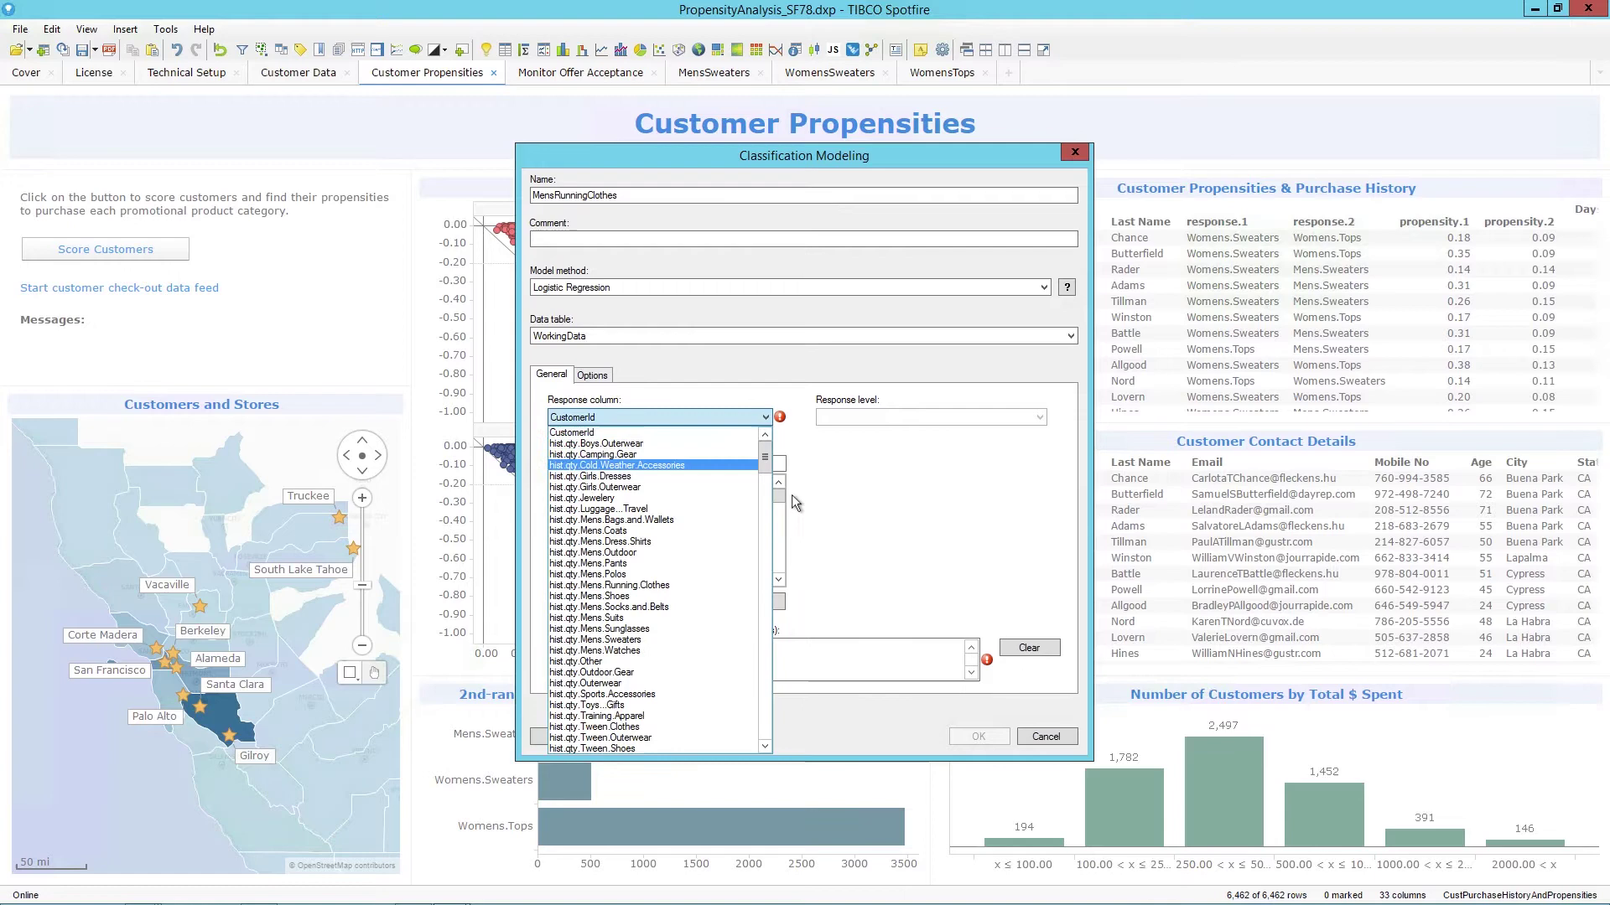
pyautogui.moveTo(771, 469); pyautogui.dragTo(788, 704)
pyautogui.click(695, 641)
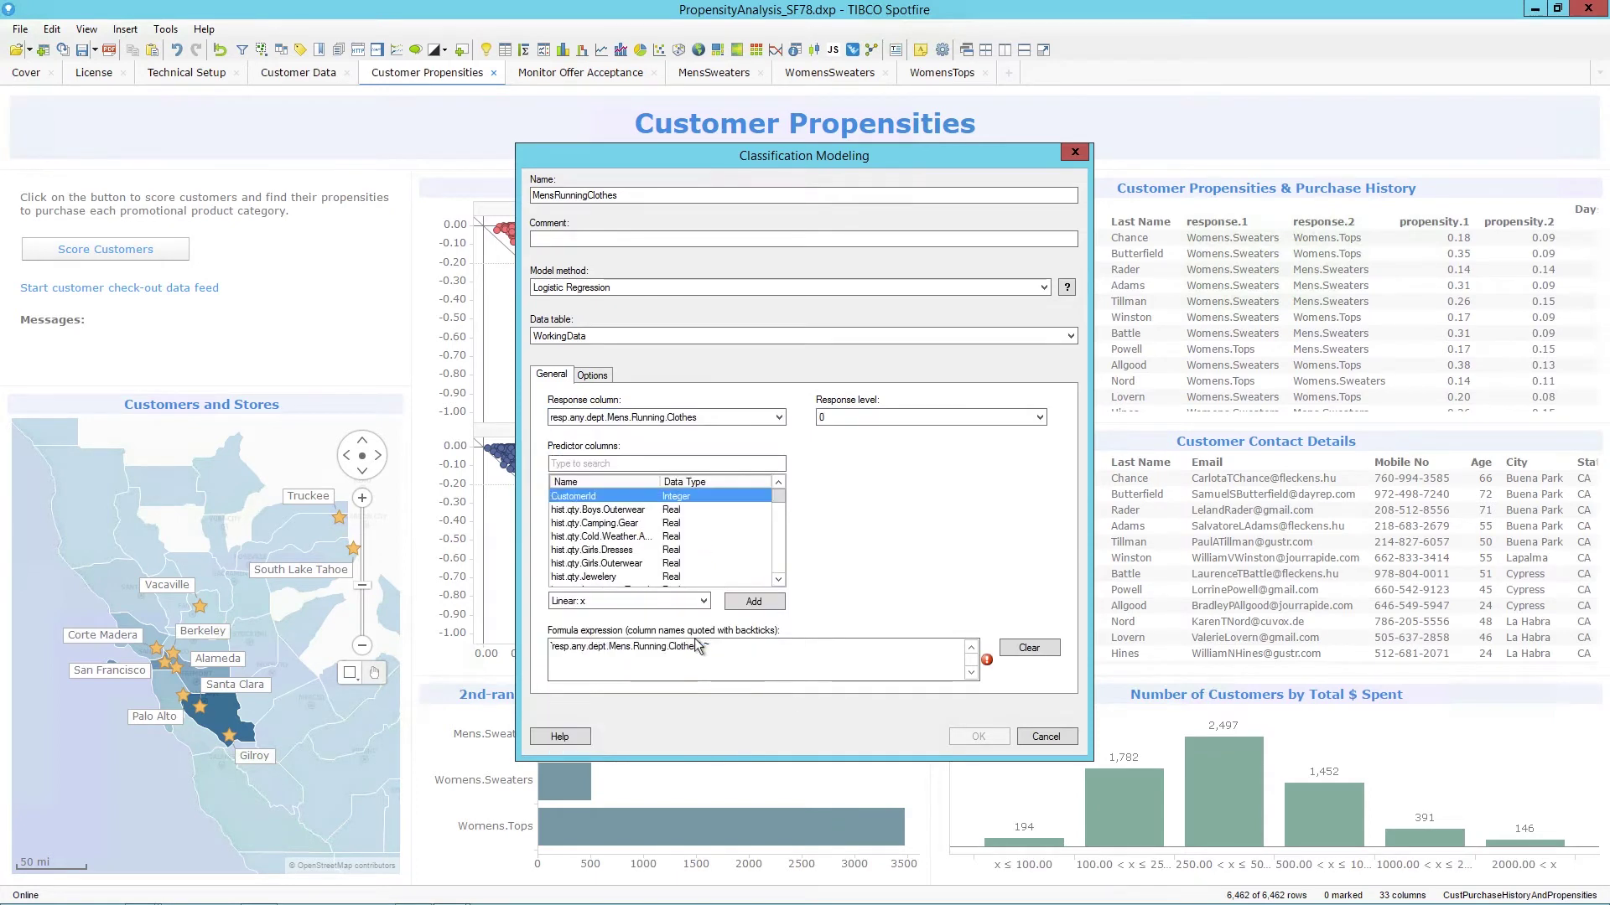
pyautogui.click(862, 417)
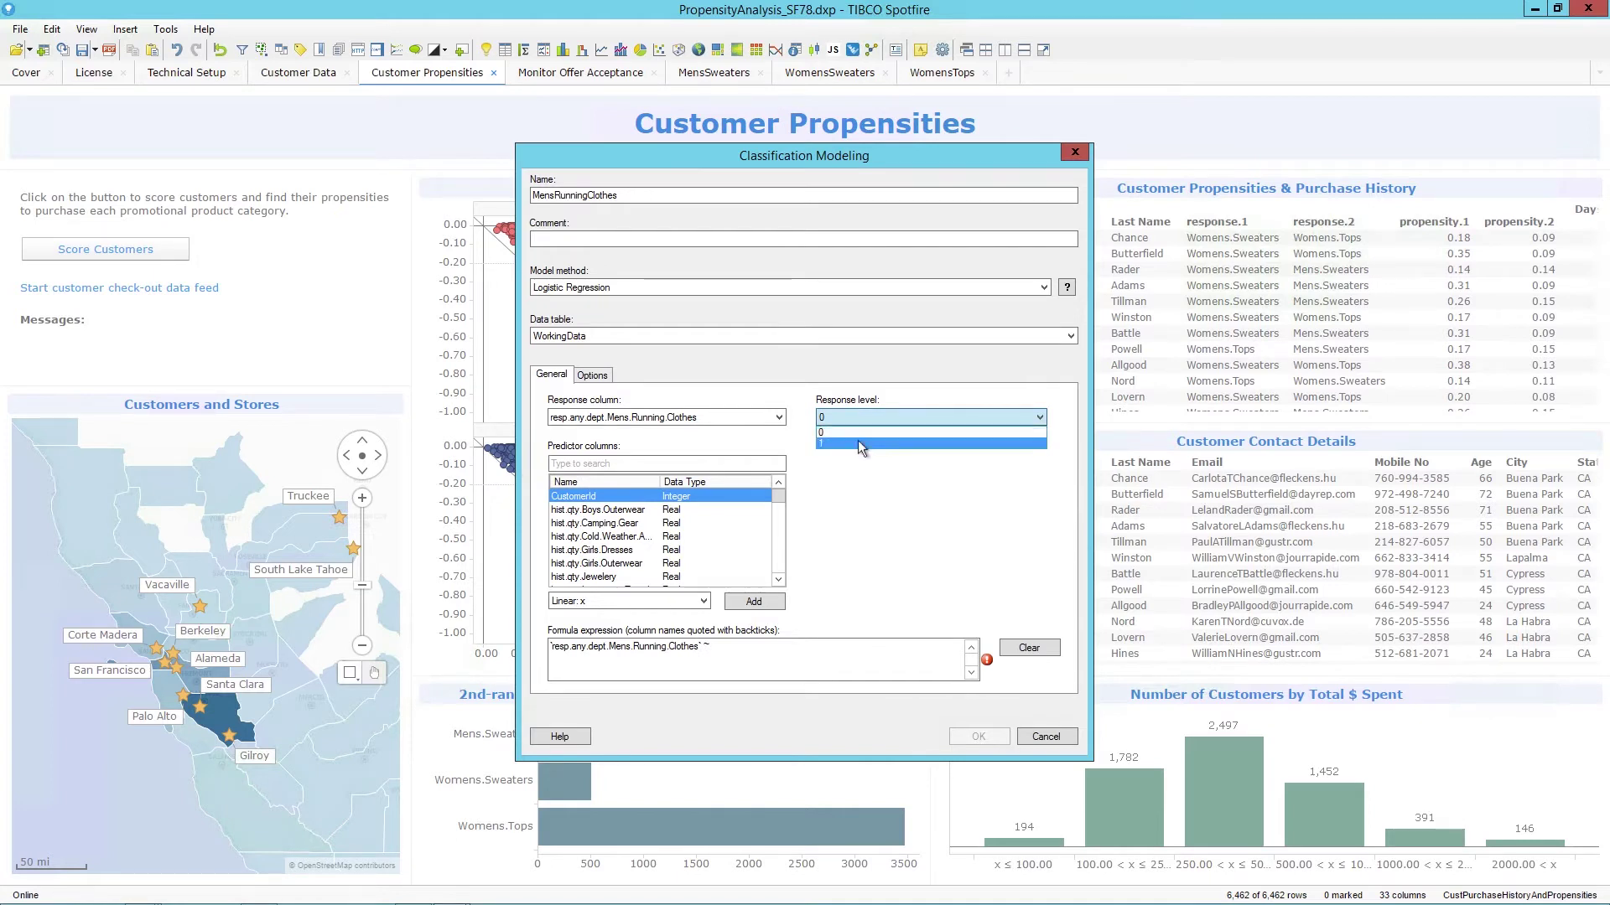
pyautogui.click(857, 442)
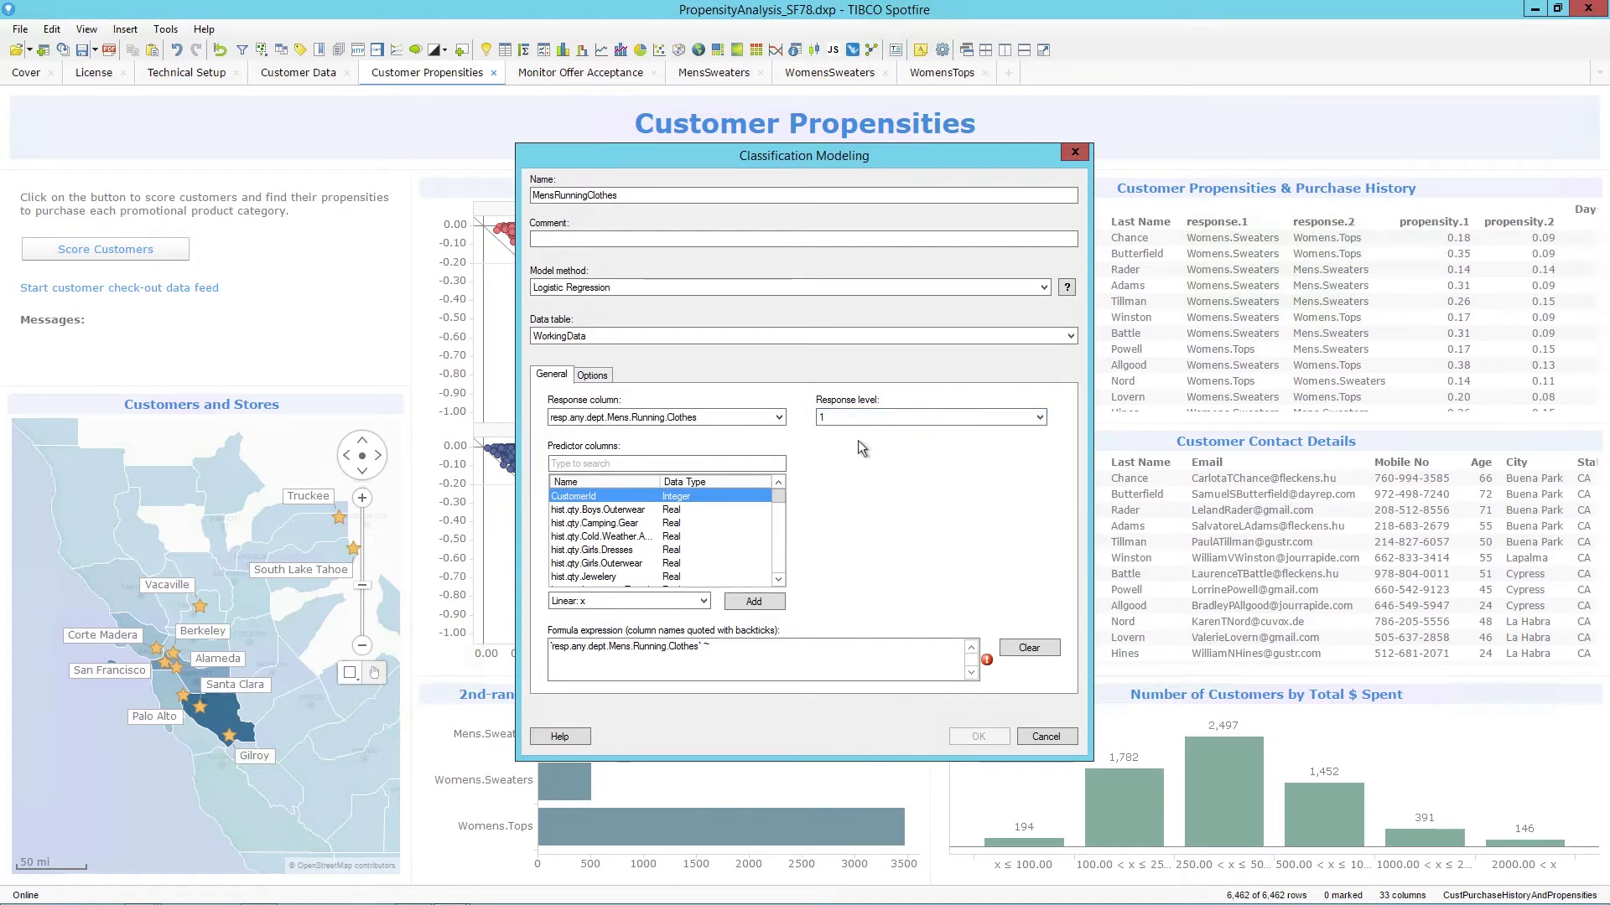
# - Add every hist.qty column as a predictor in the model formula
pyautogui.click(764, 463)
pyautogui.write('hist')
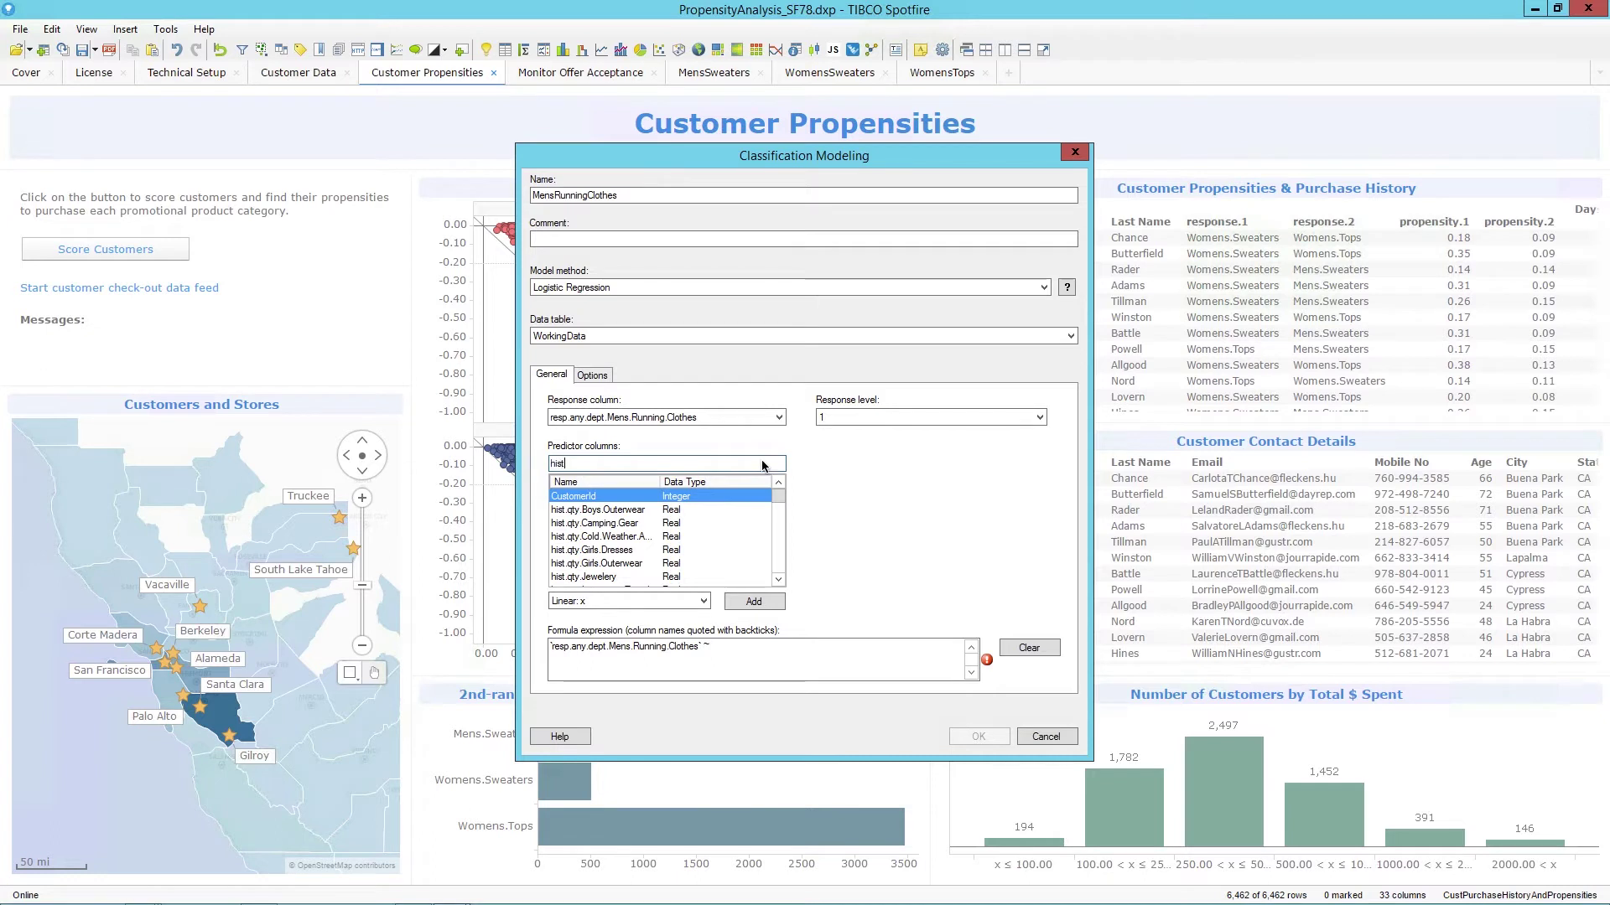
pyautogui.write('.qty')
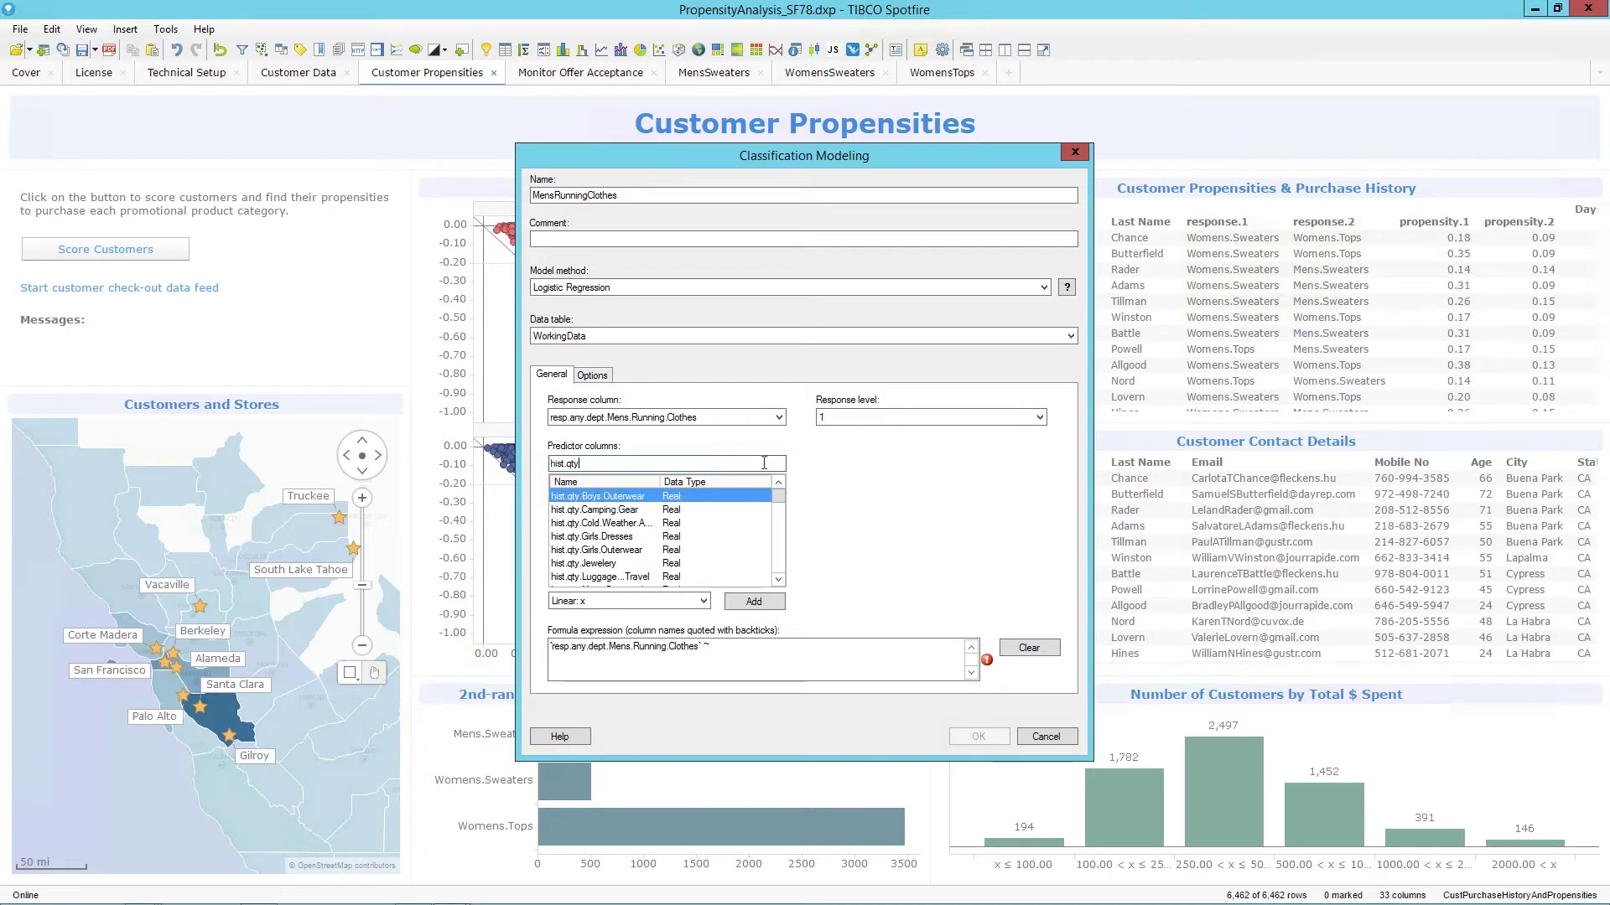
pyautogui.moveTo(778, 496); pyautogui.dragTo(783, 575)
pyautogui.hotkey('ctrl', 'a')
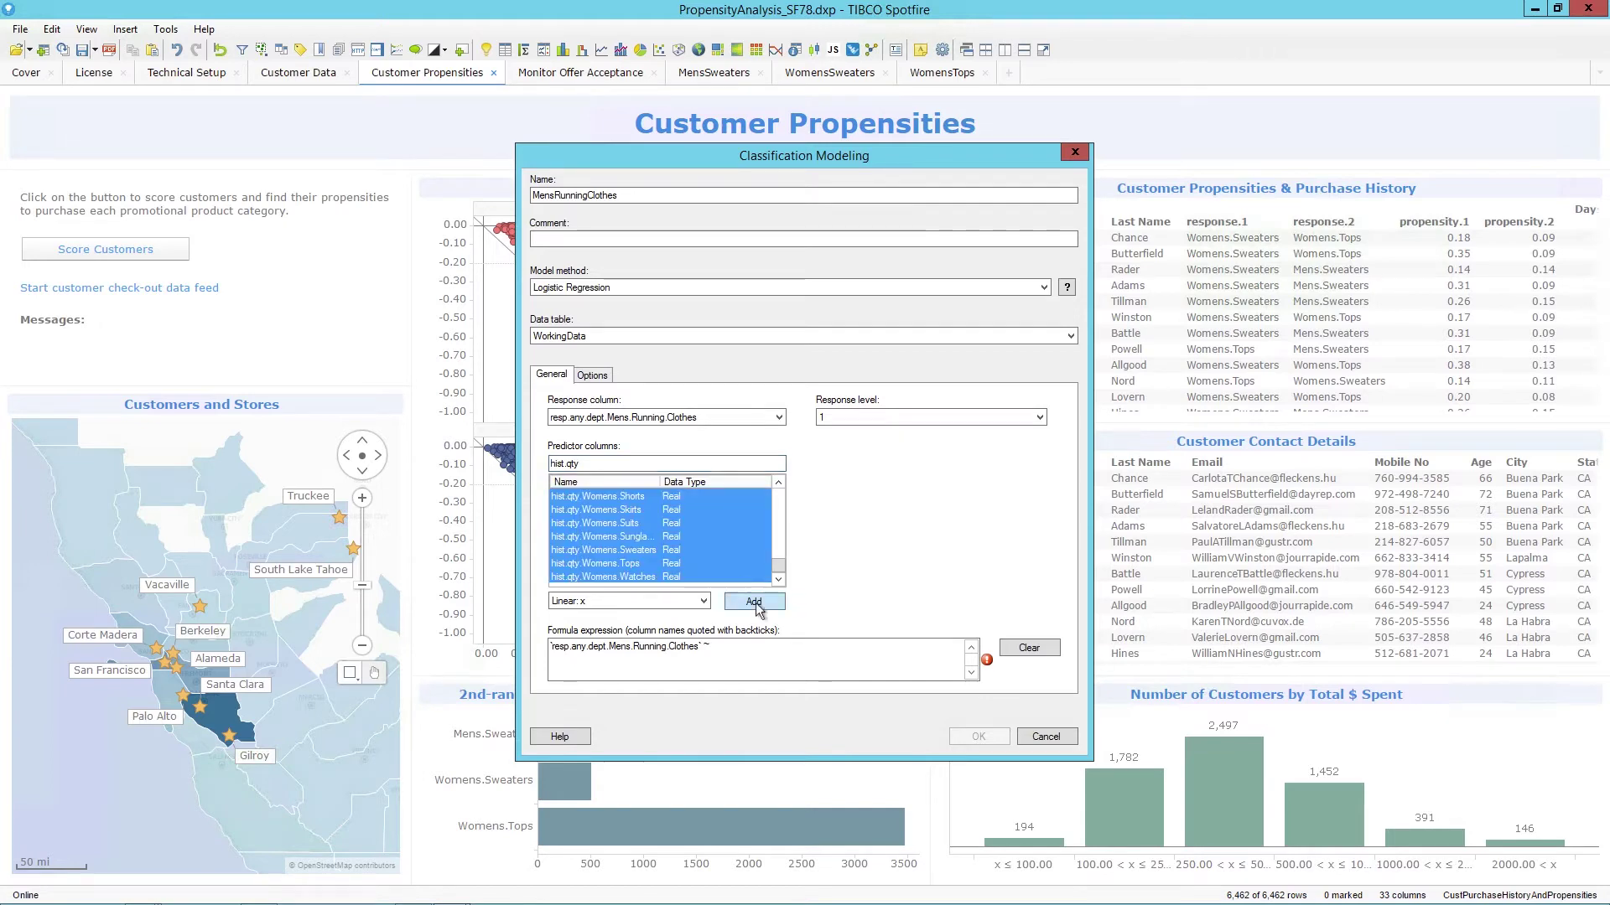
pyautogui.click(753, 602)
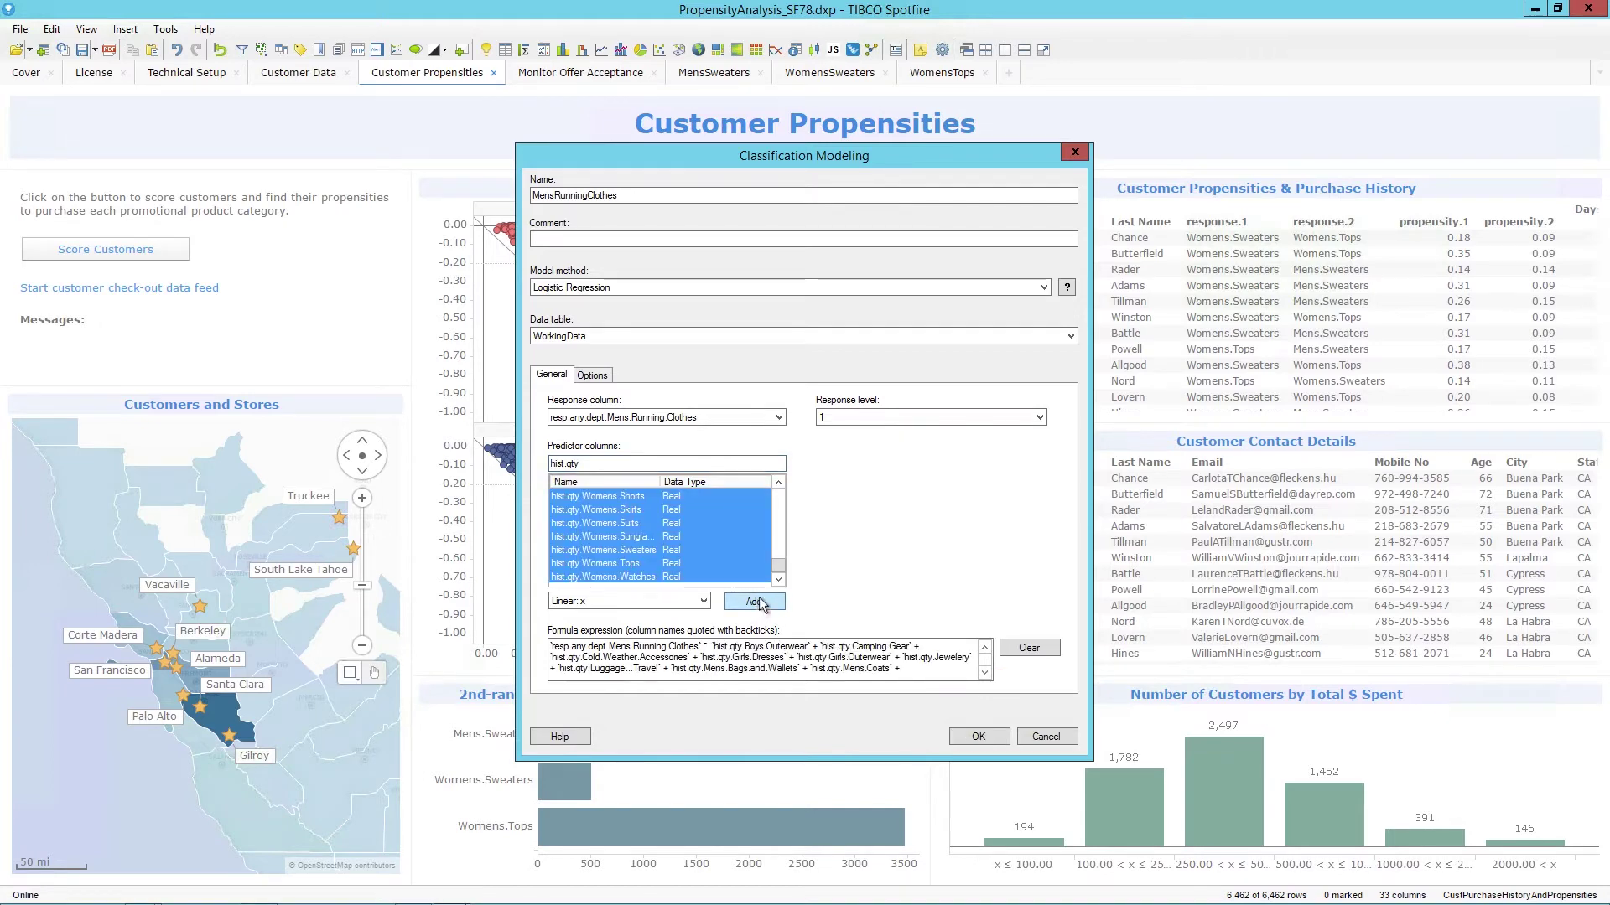
# - Create the model, remove Residuals vs. Fitted, and enlarge Variable Importance with full variable names
pyautogui.click(978, 736)
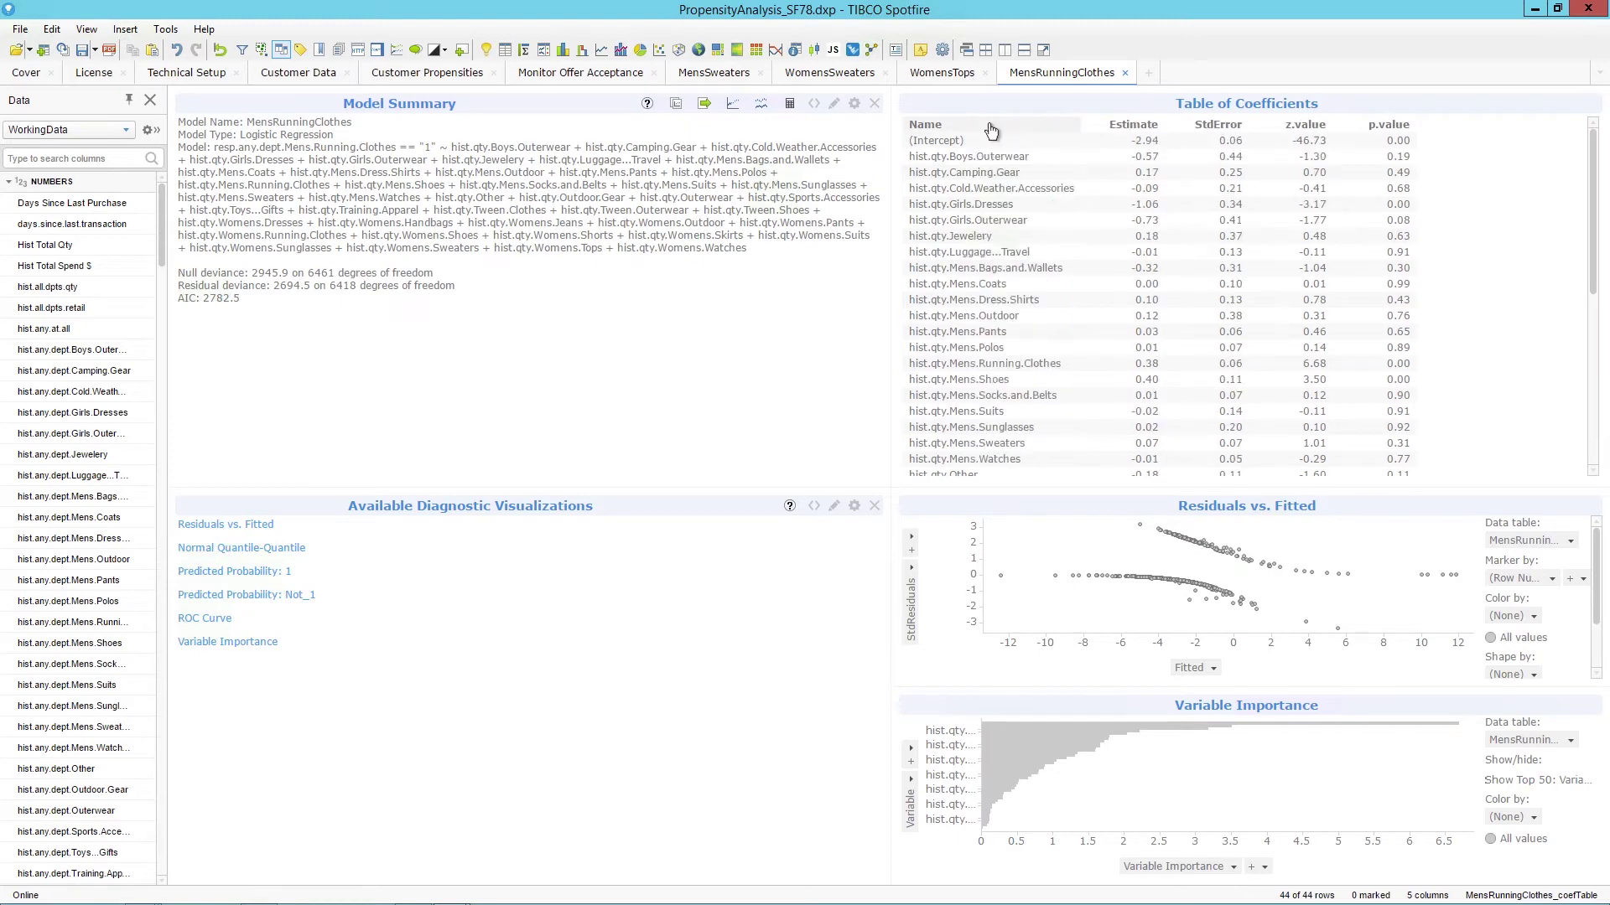
pyautogui.click(1595, 507)
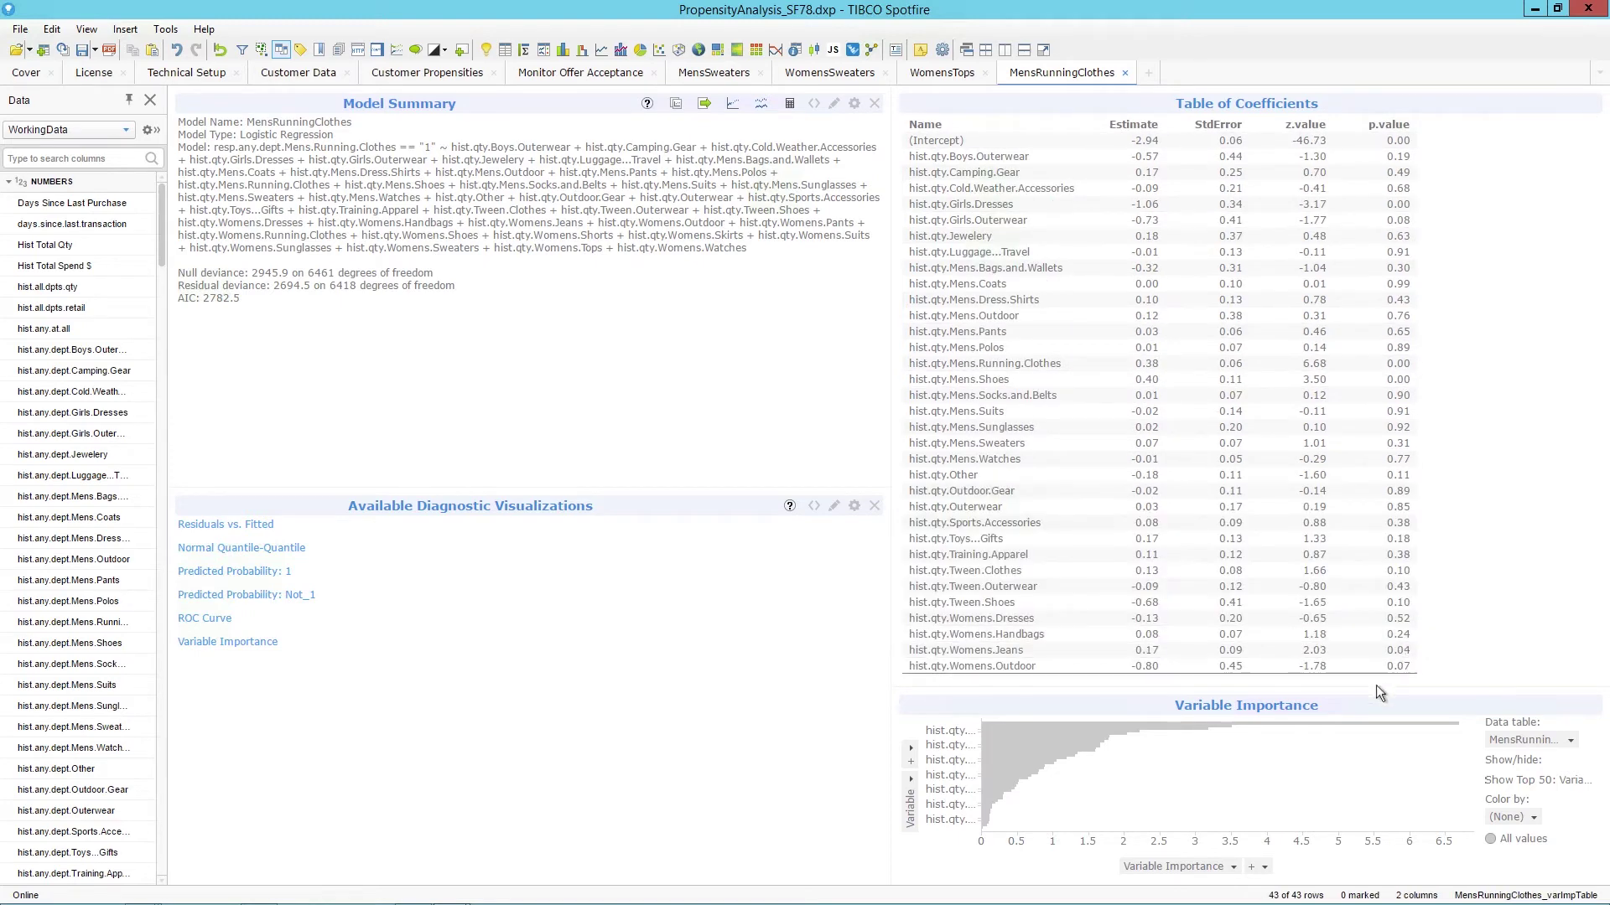
pyautogui.moveTo(1378, 672); pyautogui.dragTo(1379, 488)
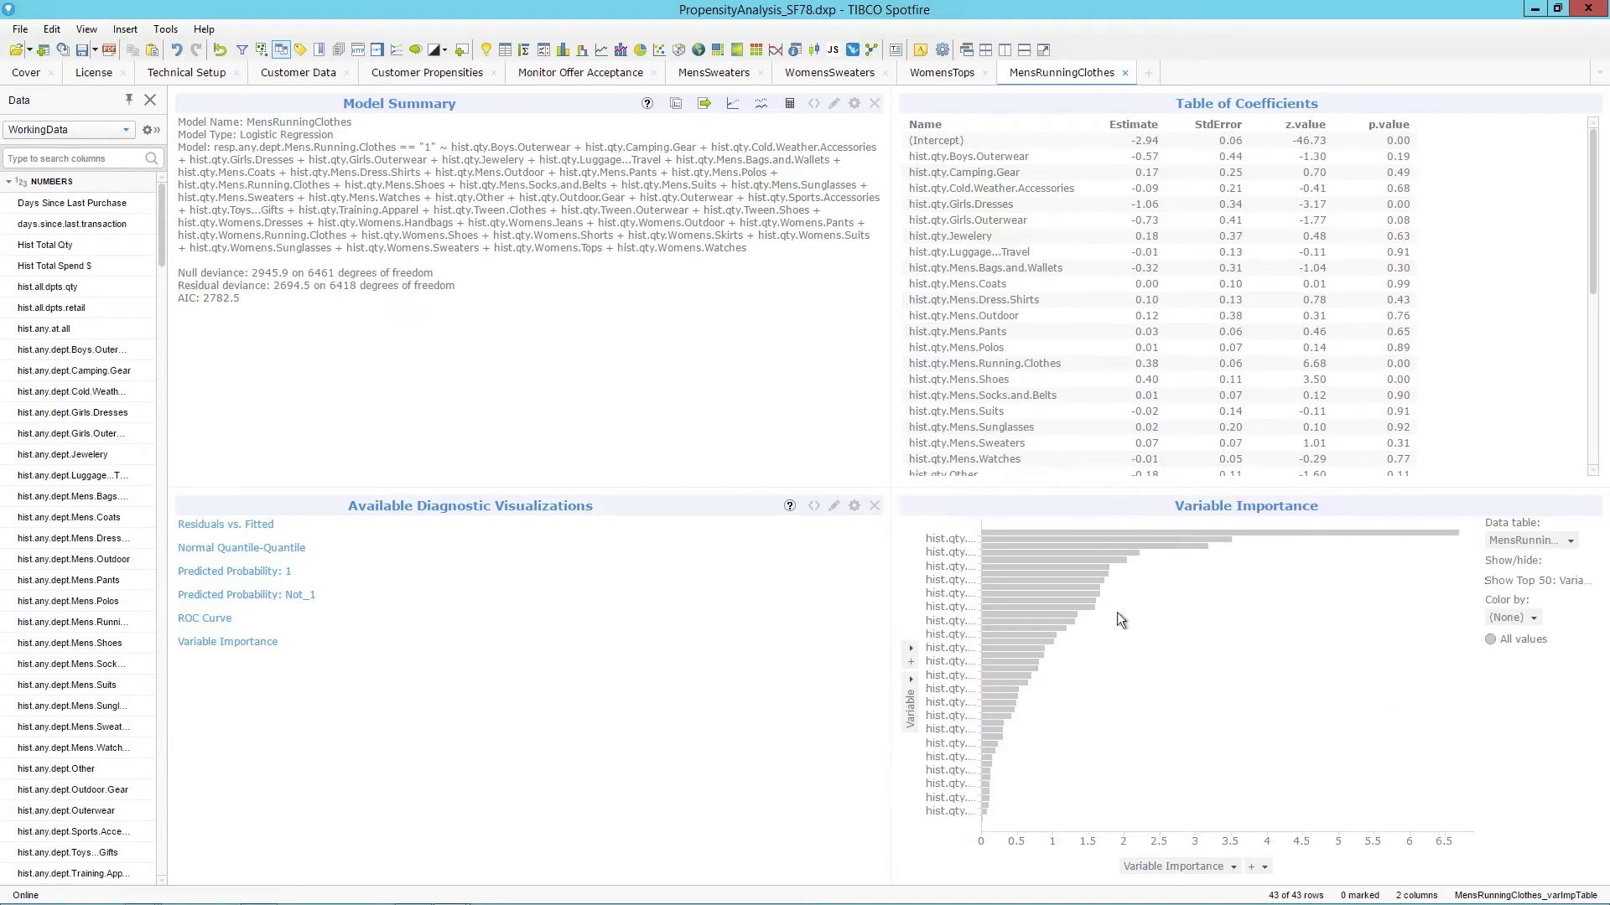
pyautogui.moveTo(981, 597); pyautogui.dragTo(1121, 604)
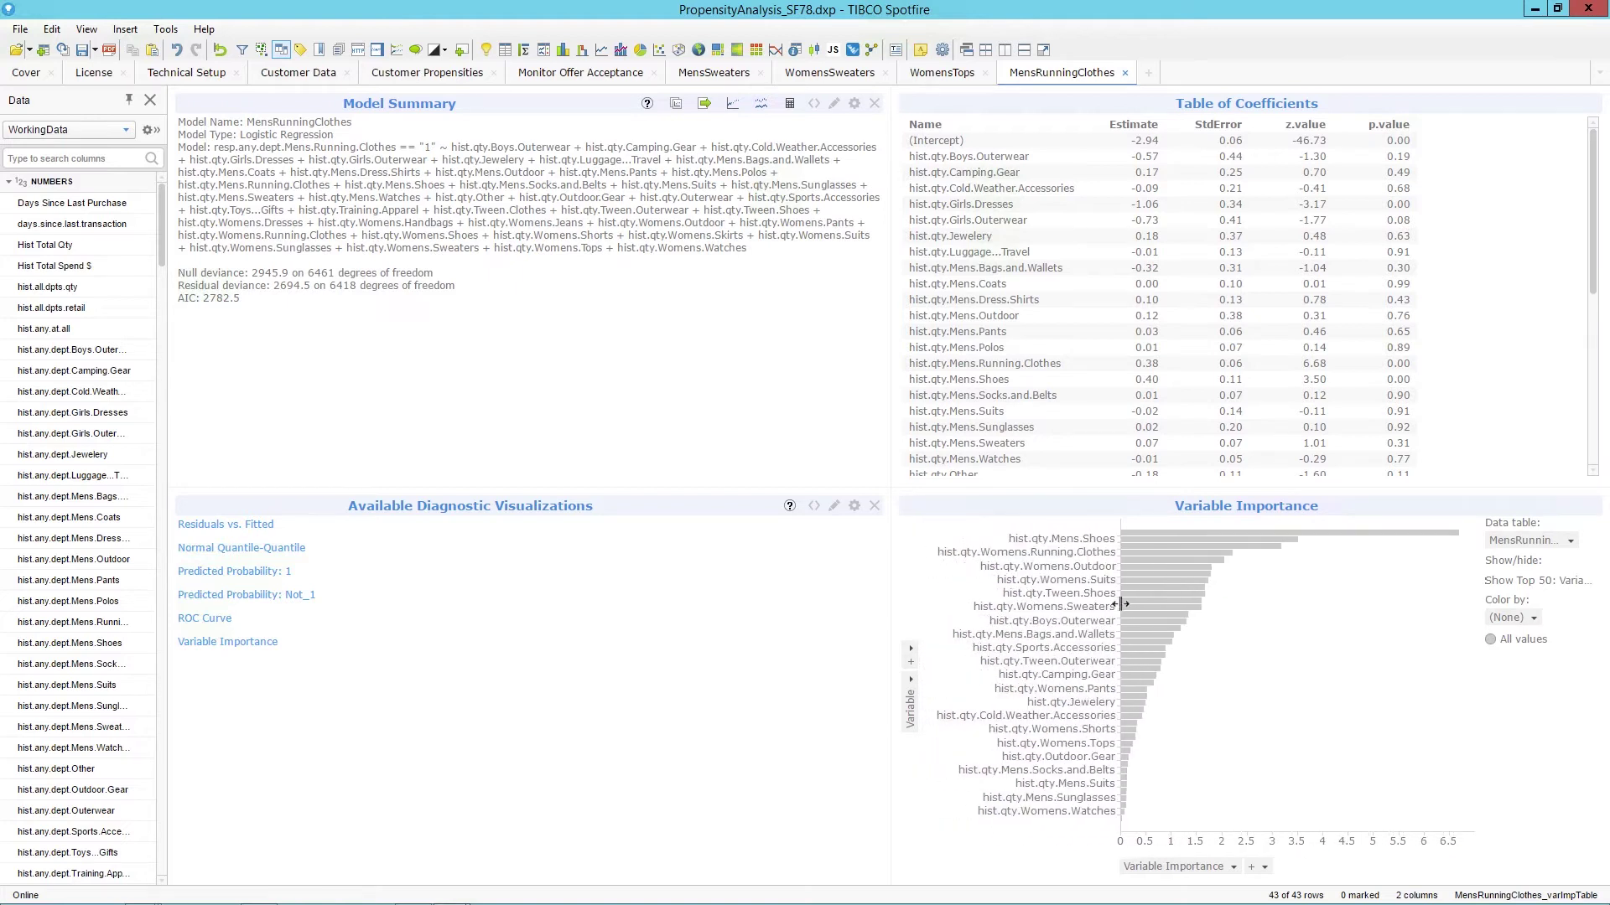
# - Sort the coefficients by ascending p.value and enlarge the ROC Curve chart
pyautogui.click(1409, 125)
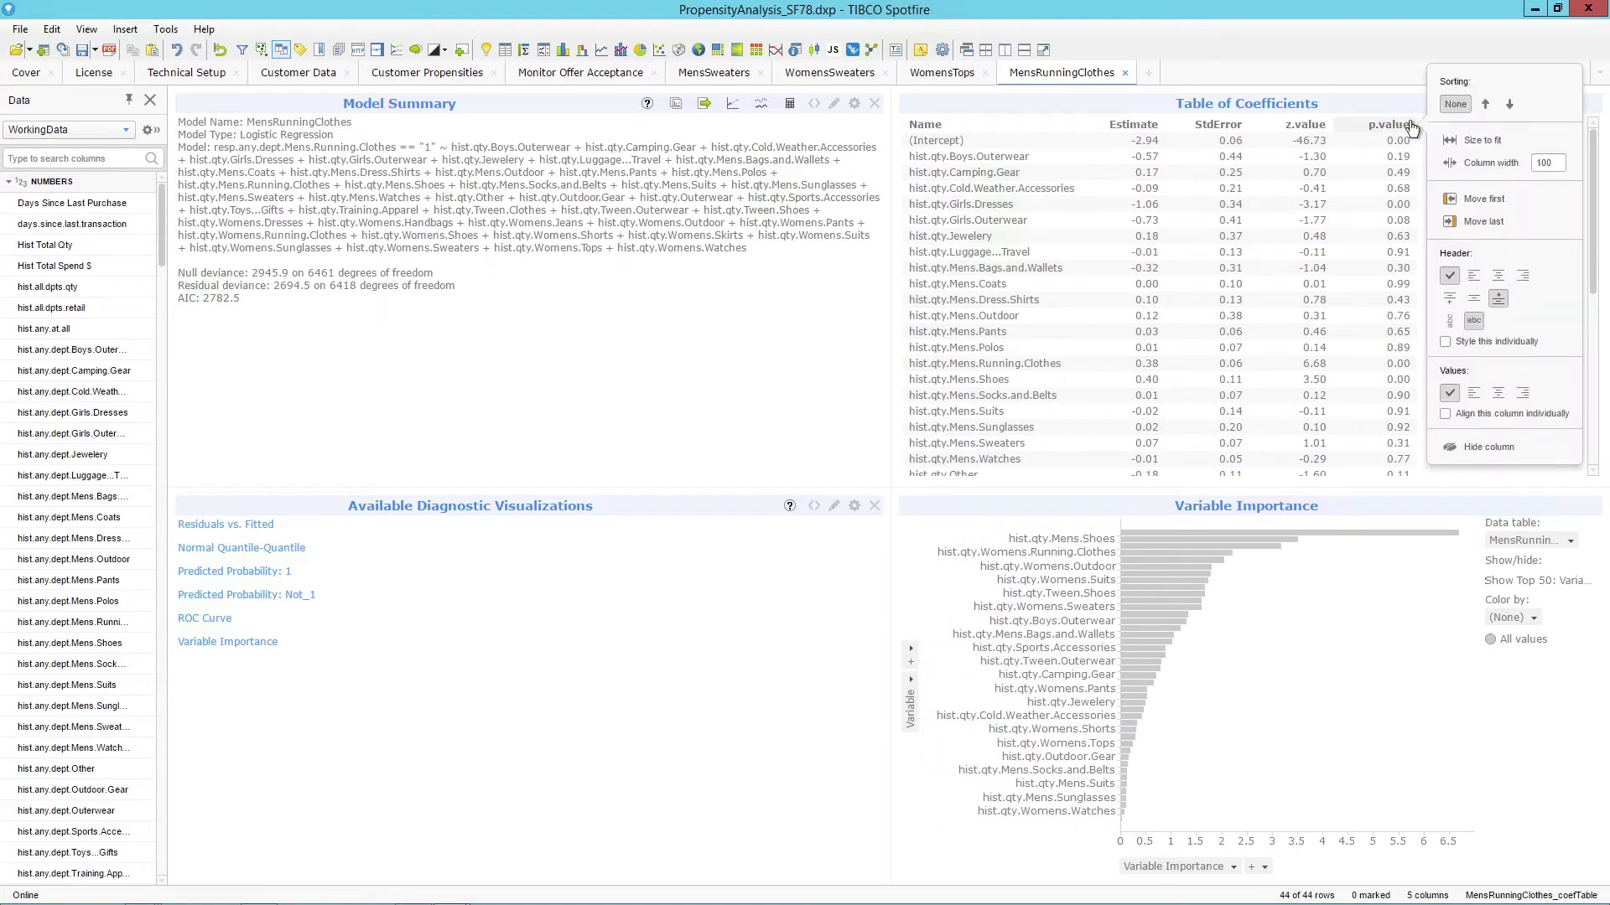
pyautogui.click(1484, 104)
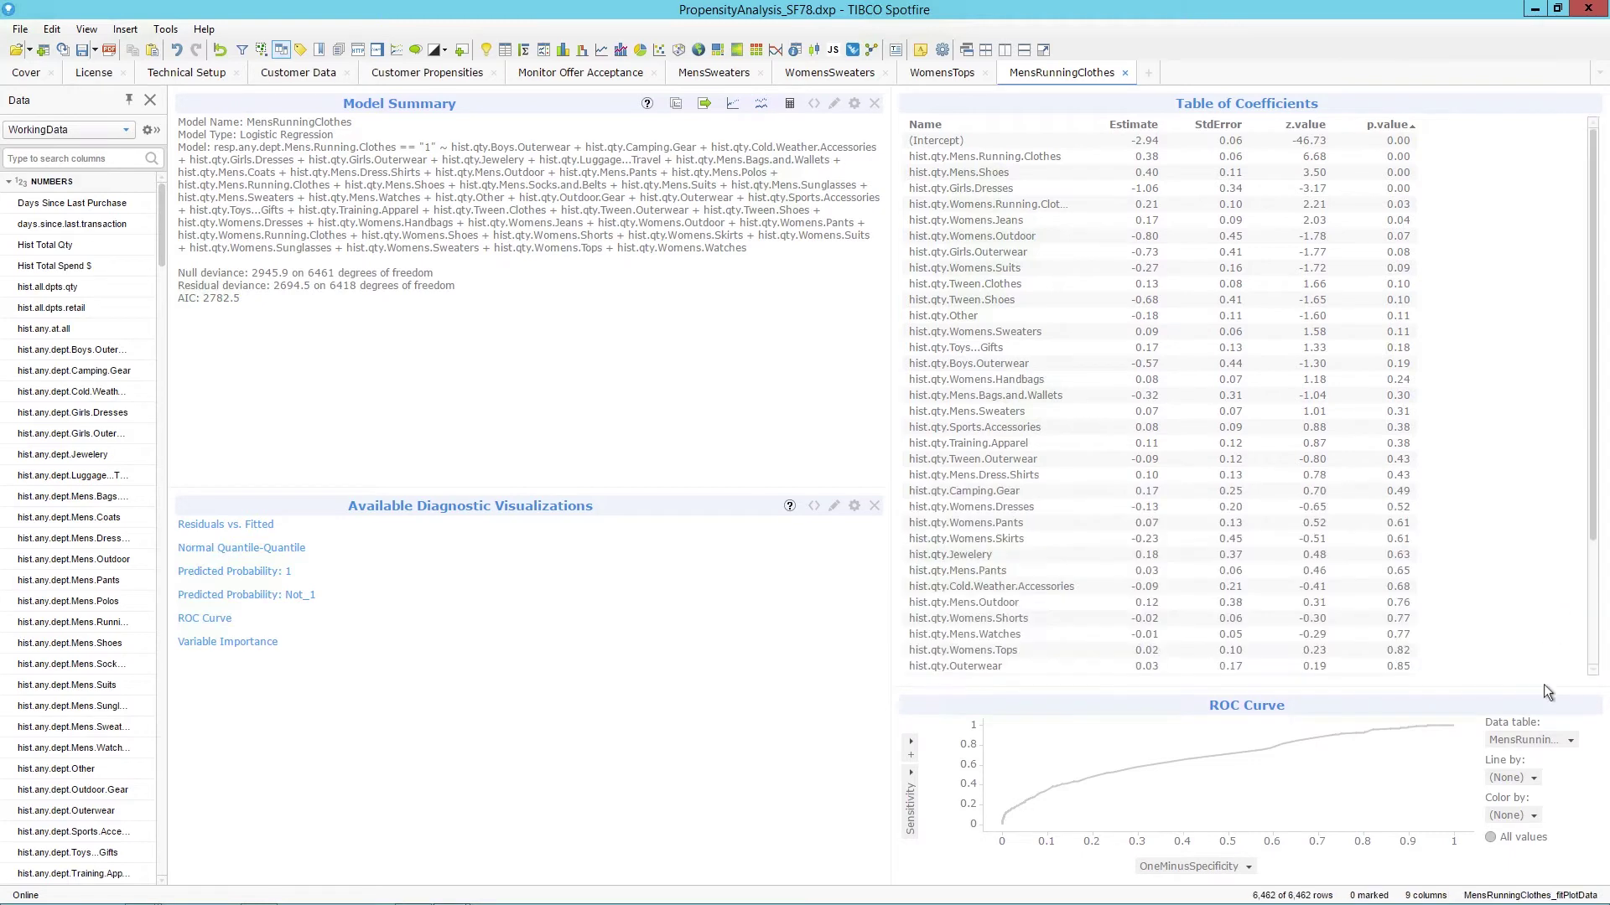
pyautogui.moveTo(1541, 684); pyautogui.dragTo(1541, 492)
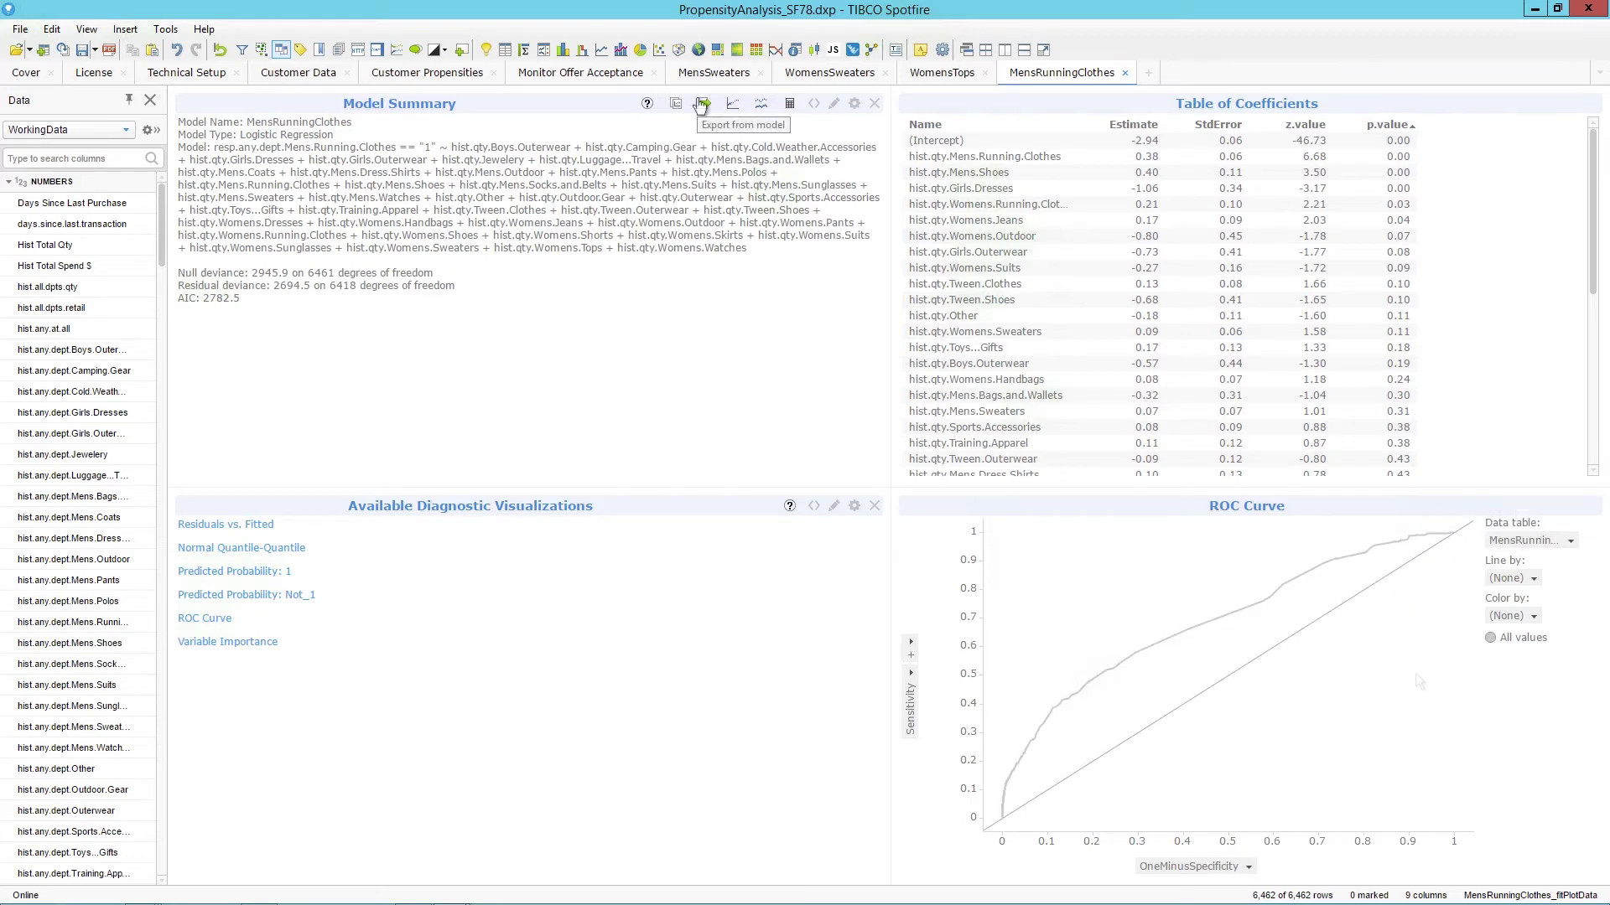
# - Export the model as MensRunningClothes.rds to the models folder
pyautogui.click(701, 104)
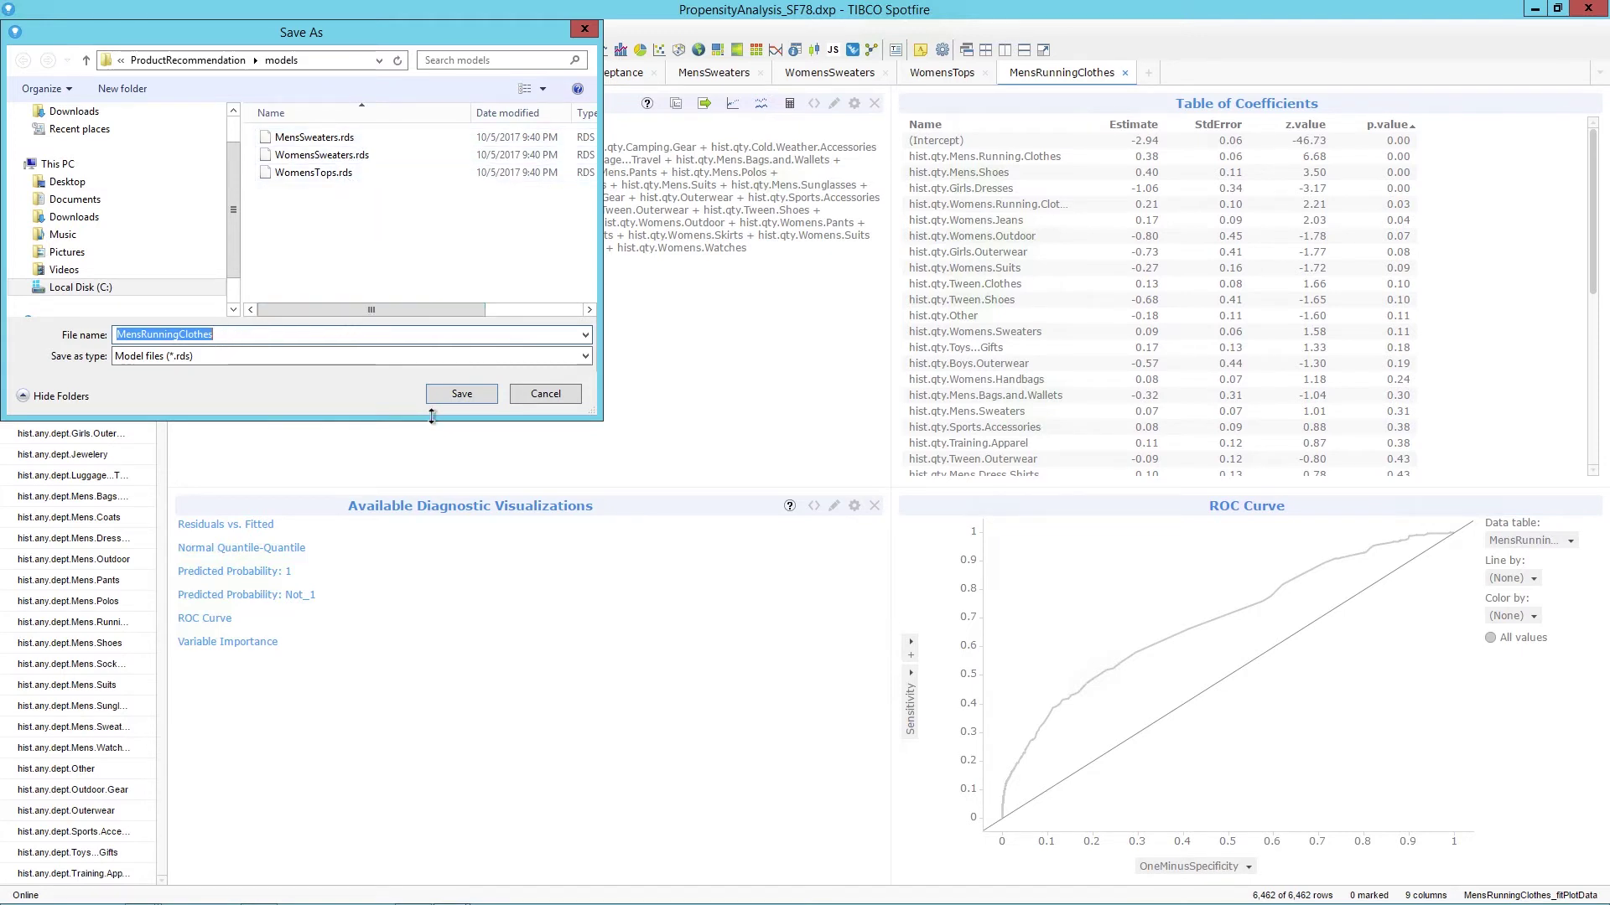
pyautogui.click(458, 397)
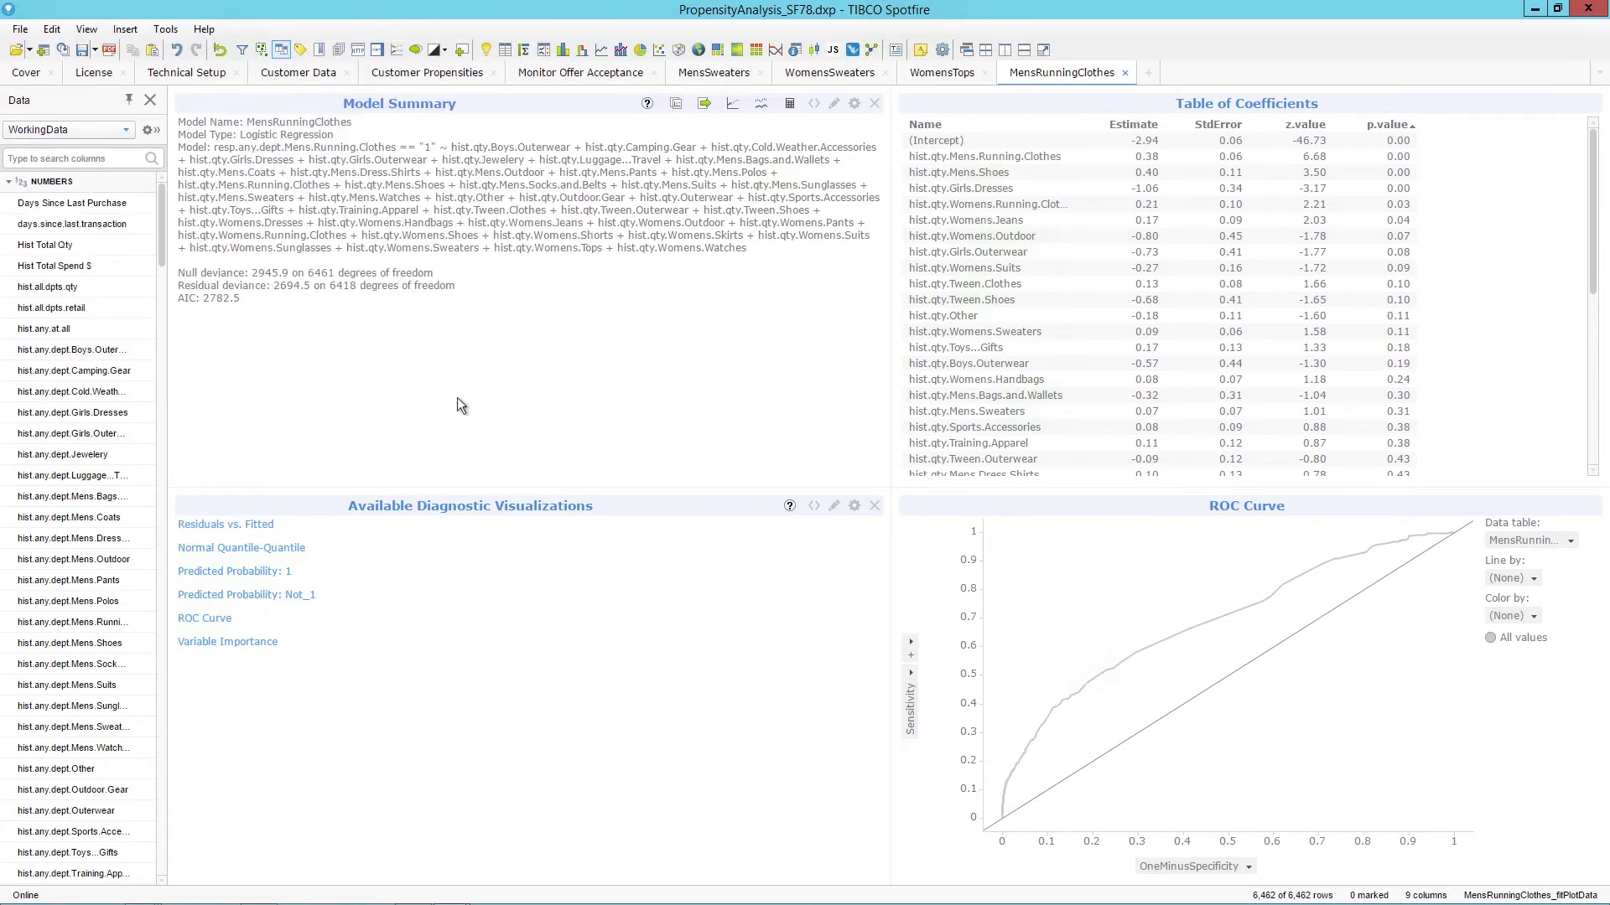
# - Rescore customers on Customer Propensities and mark ten outliers in the Mens.Running.Clothes plot
pyautogui.click(429, 75)
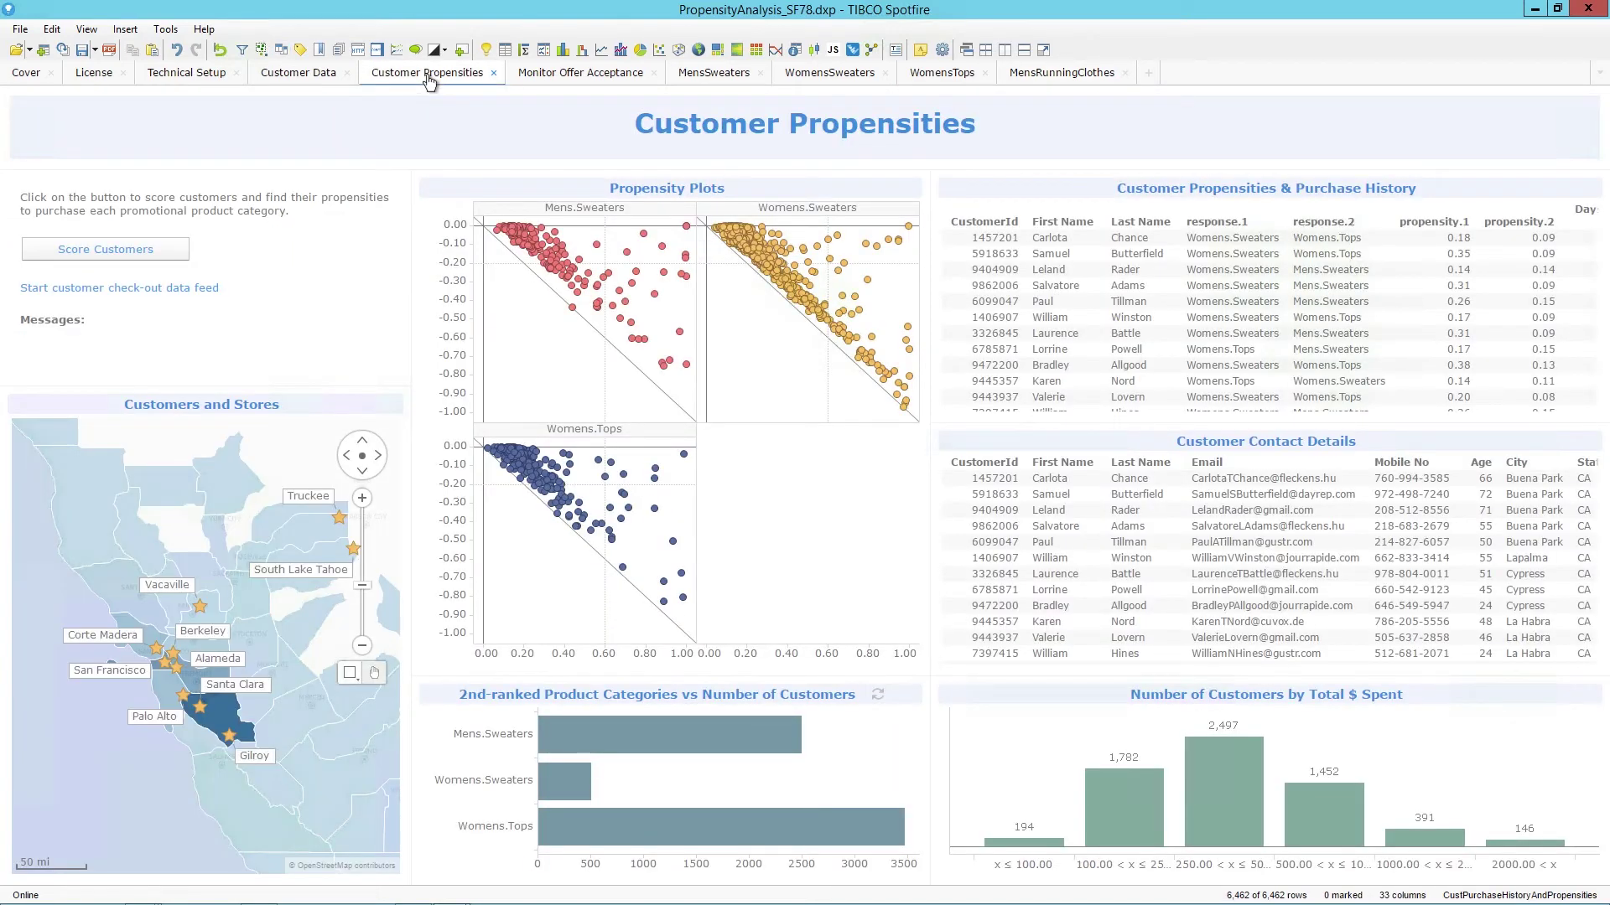
pyautogui.click(164, 258)
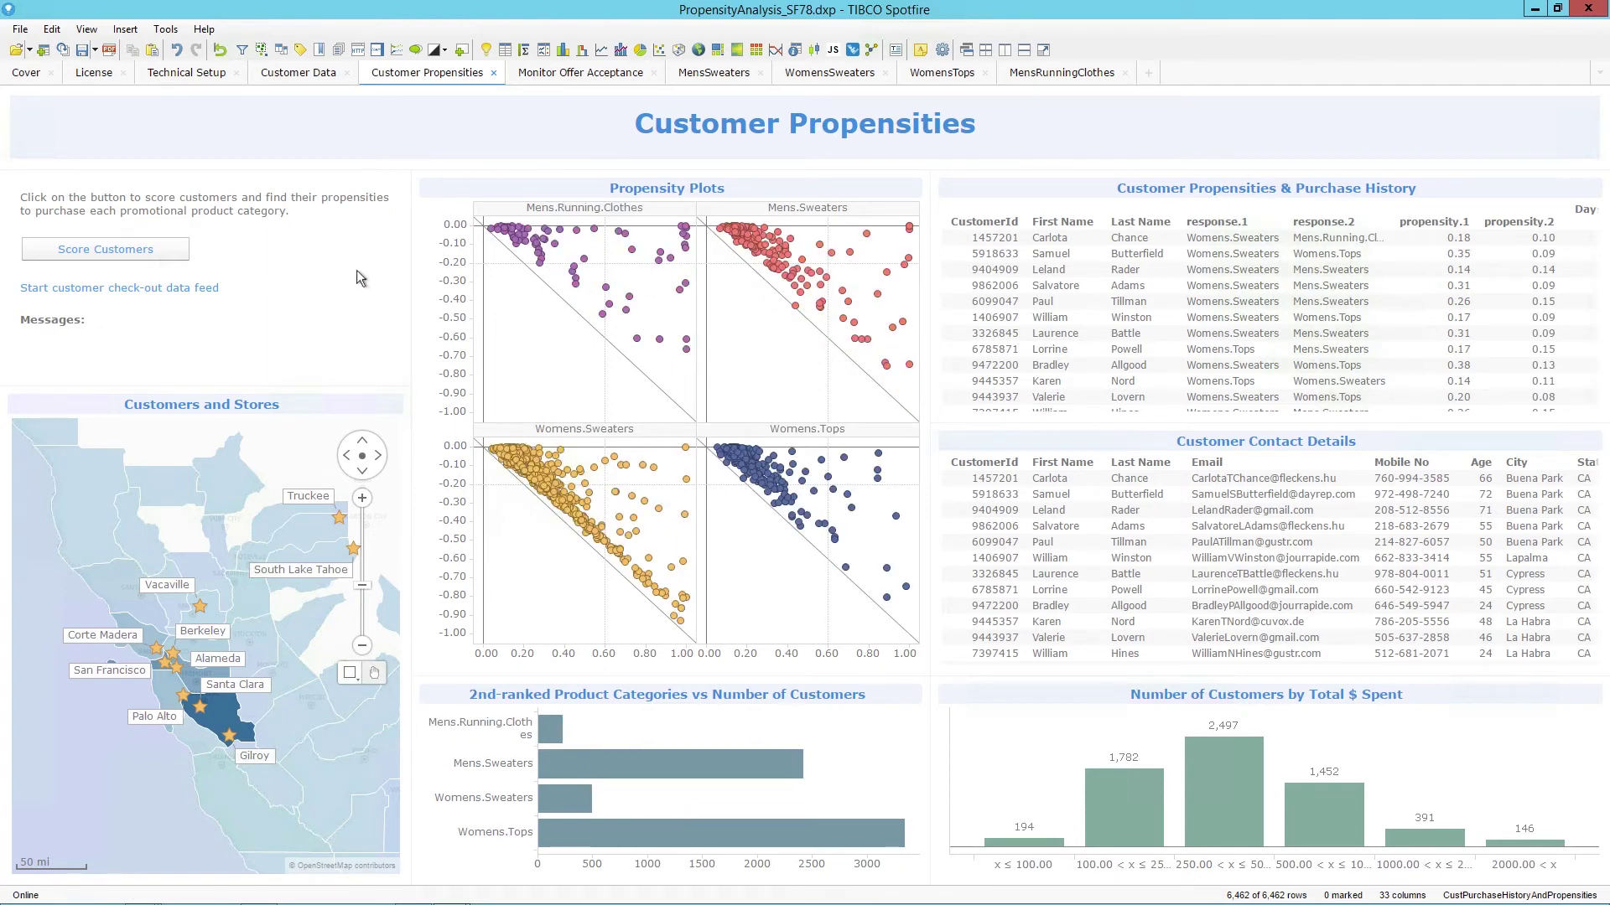
pyautogui.moveTo(607, 233); pyautogui.dragTo(698, 425)
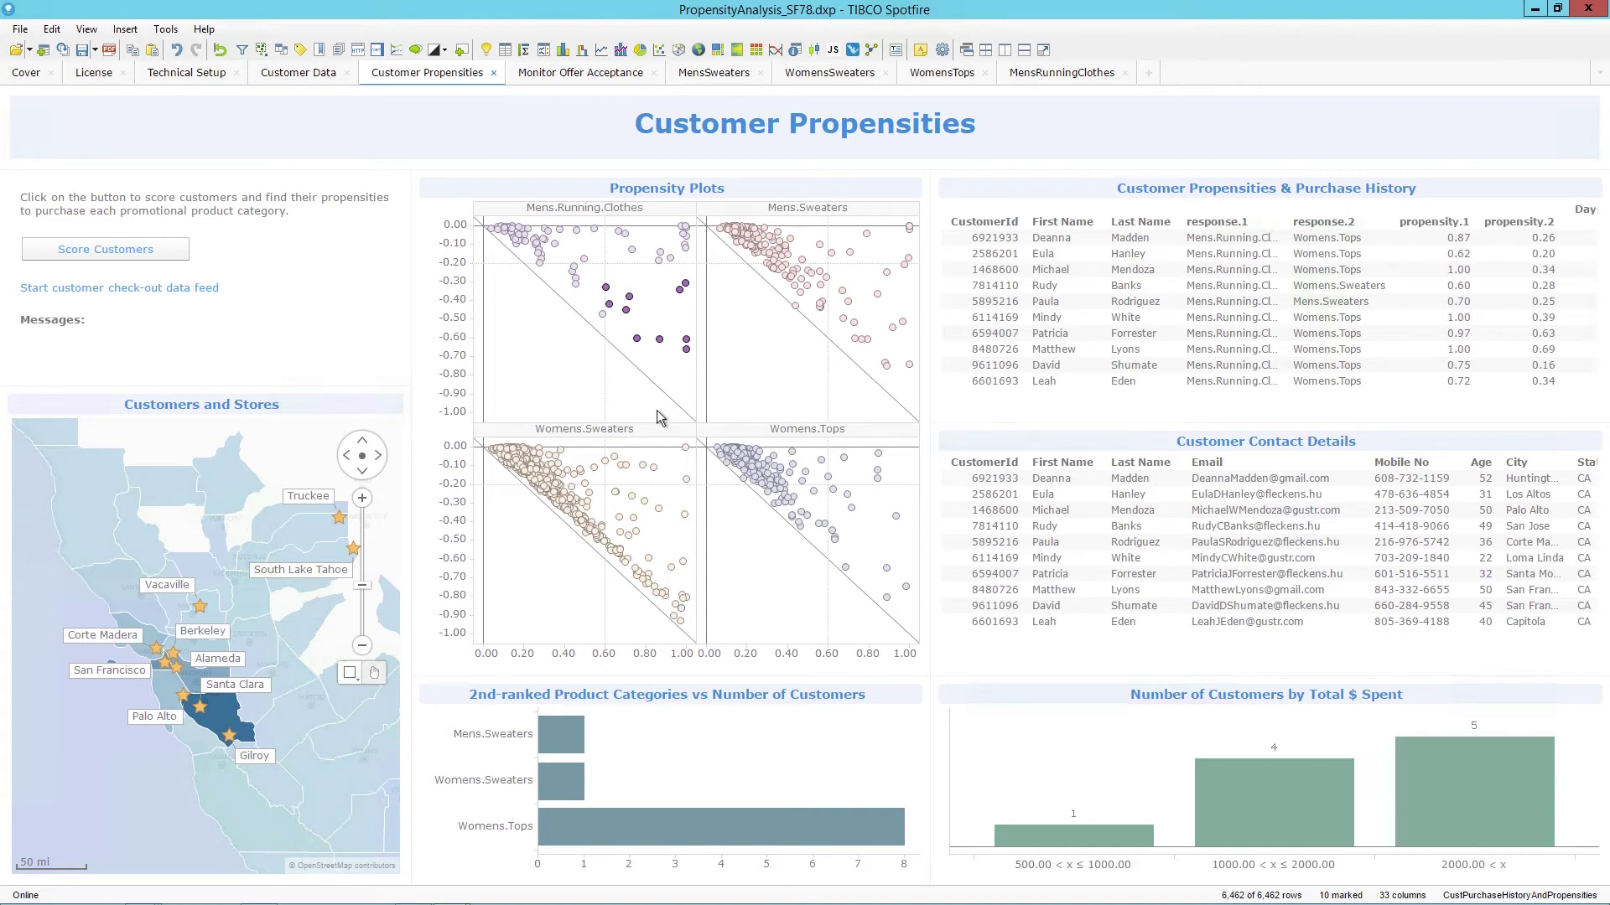
# - Unmark the customers so all 6,462 rows show again
pyautogui.click(658, 416)
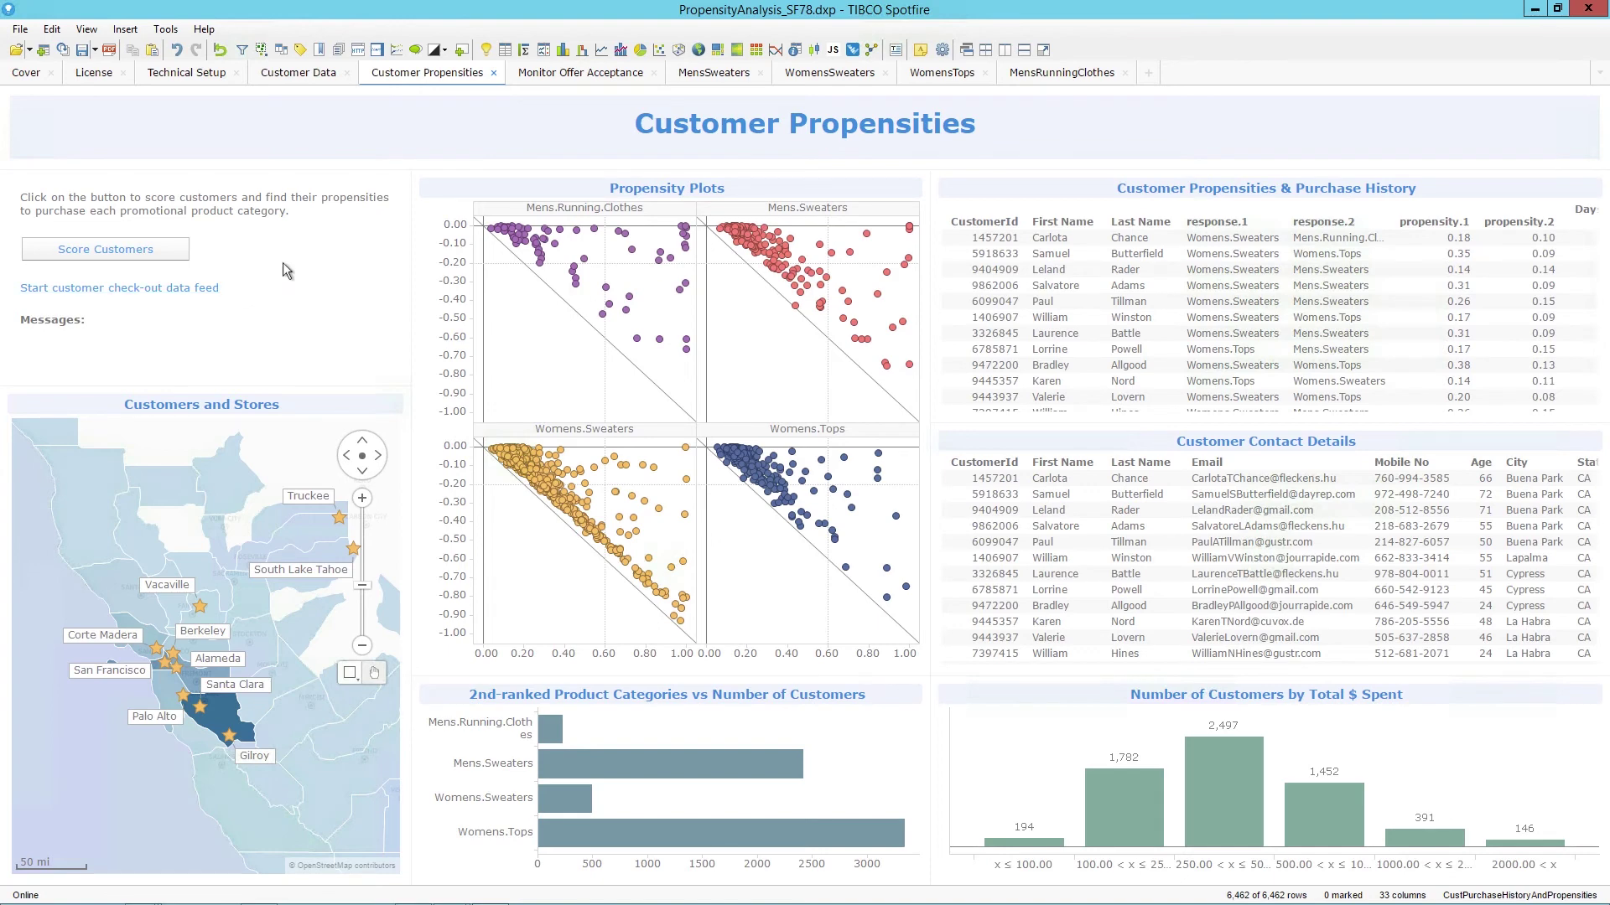
# - Switch to the Monitor Offer Acceptance page with its live LiveView web view
pyautogui.click(624, 74)
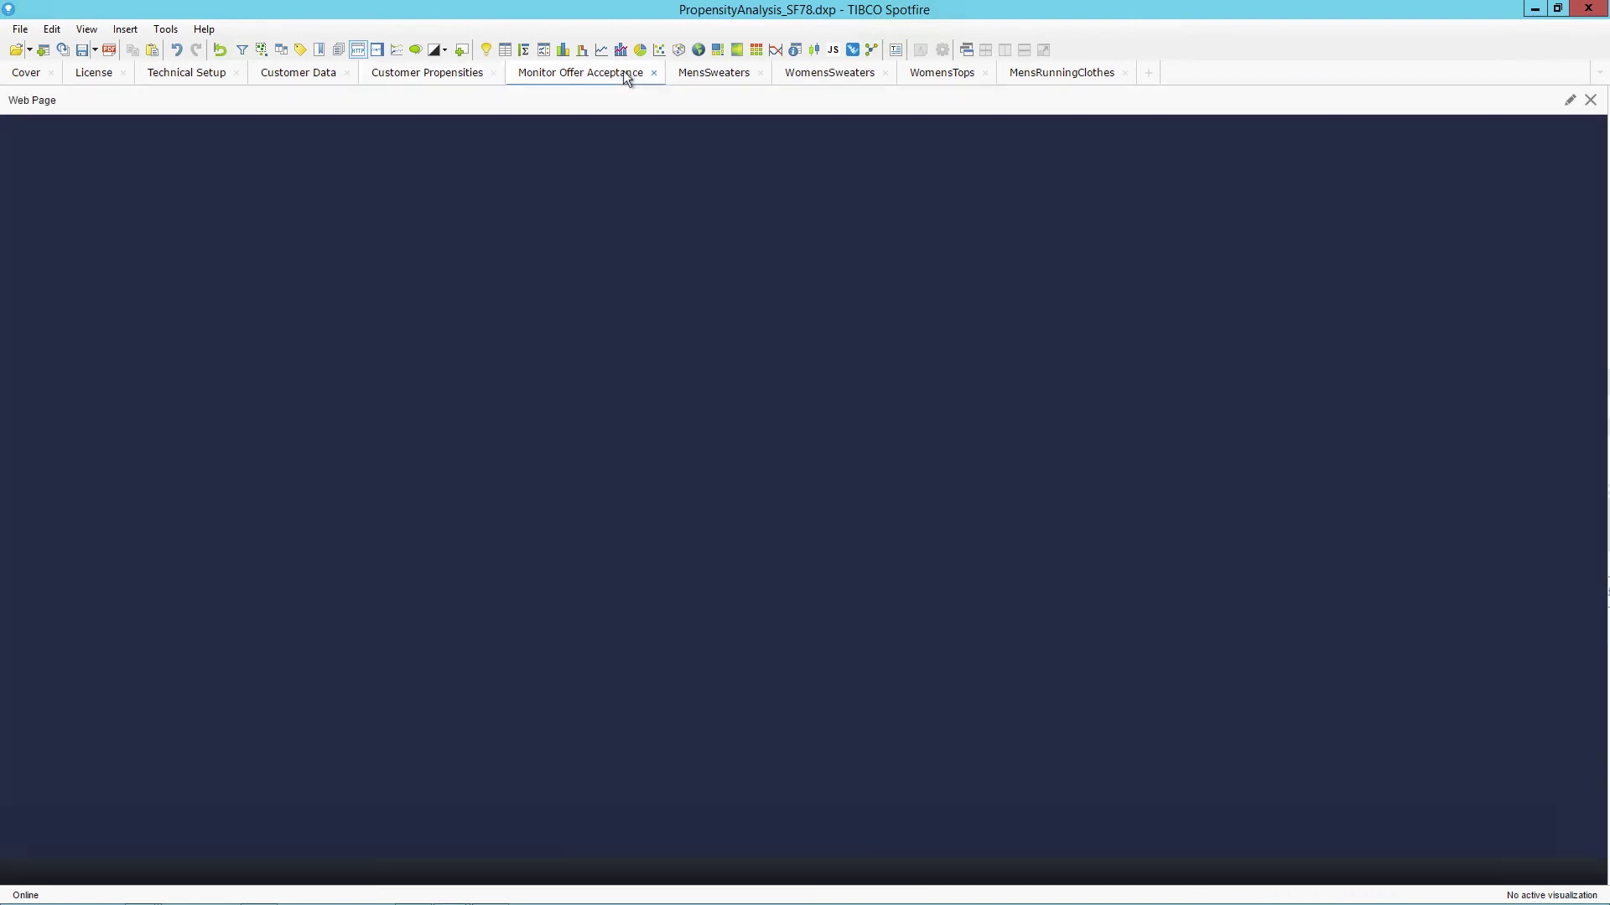